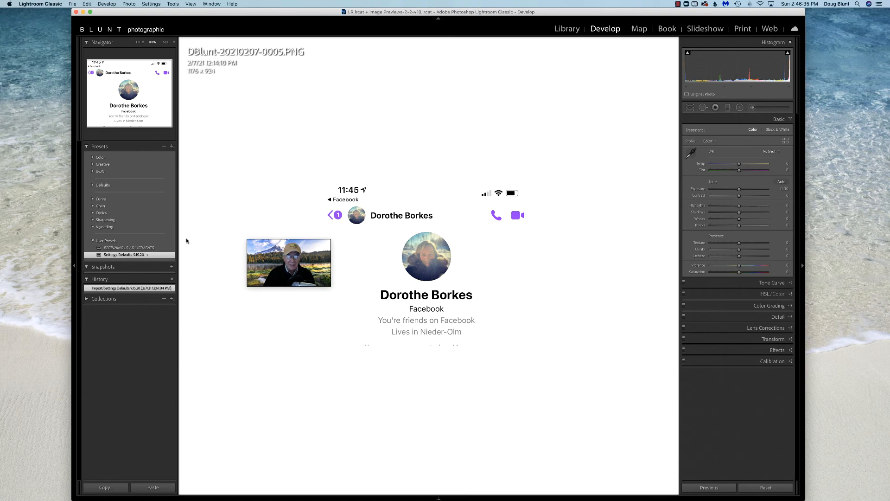
Open the chat screenshot ending in 0004.JPEG and read its message down to the attached photo.
mouse_move(186, 499)
click(187, 458)
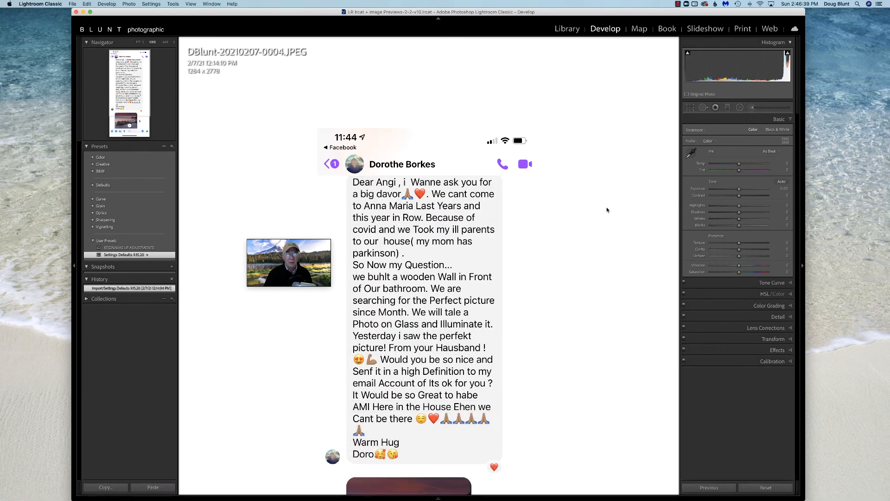
scroll(602, 195, down, 1)
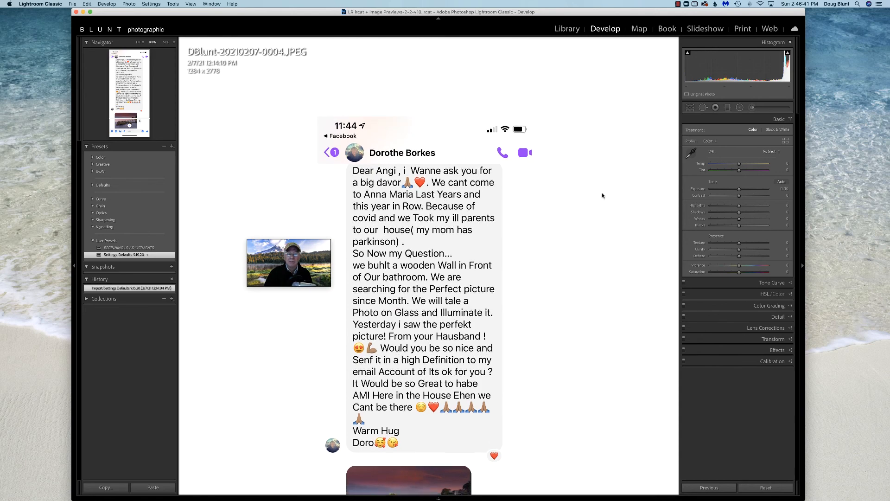
scroll(603, 195, down, 3)
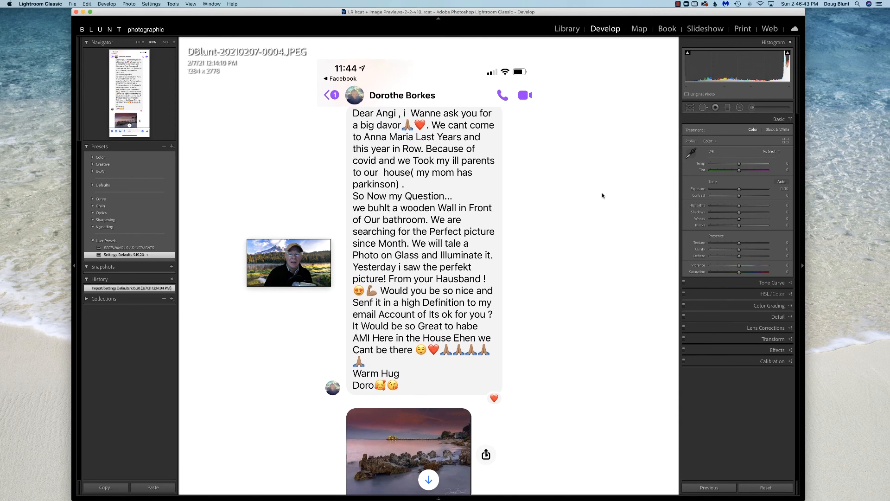
scroll(602, 195, up, 2)
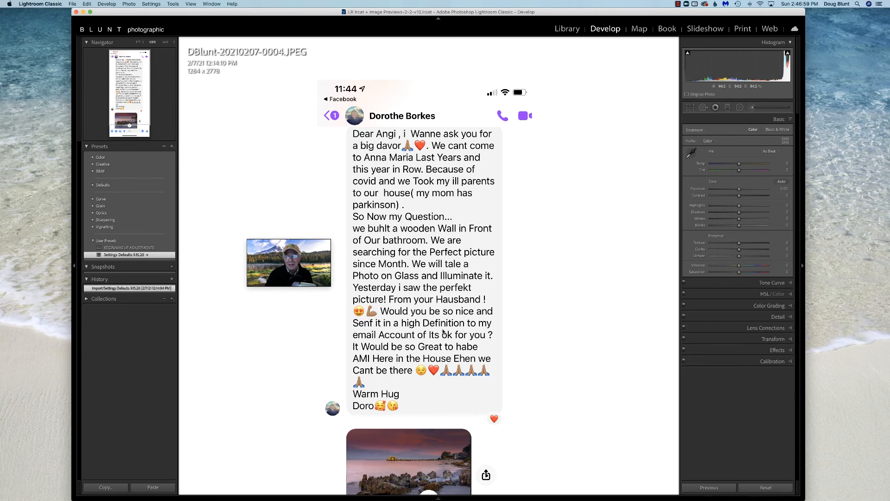
scroll(459, 363, down, 5)
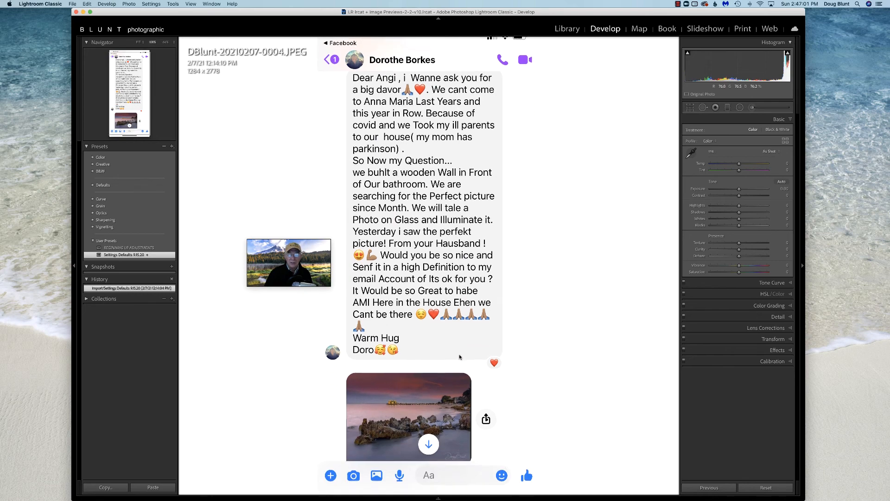
scroll(475, 337, up, 4)
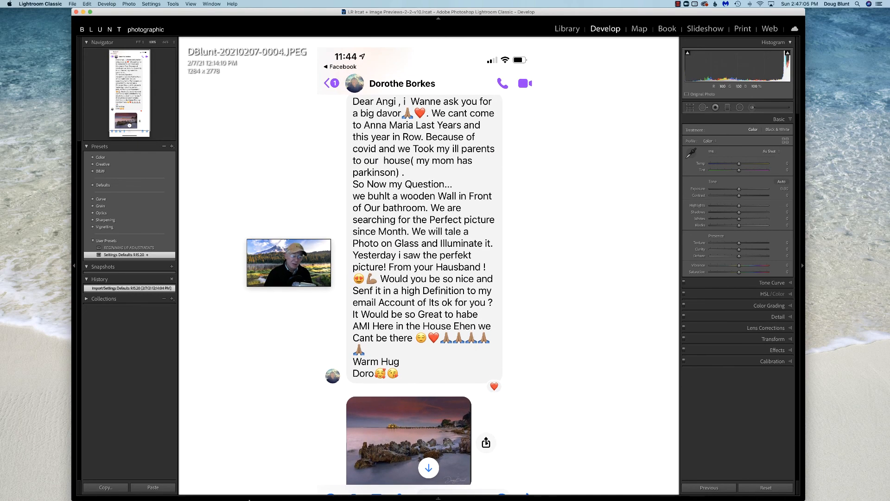
Open the sunset photo of the rocks and pier ending in 0002.JPG for viewing.
mouse_move(343, 498)
click(259, 454)
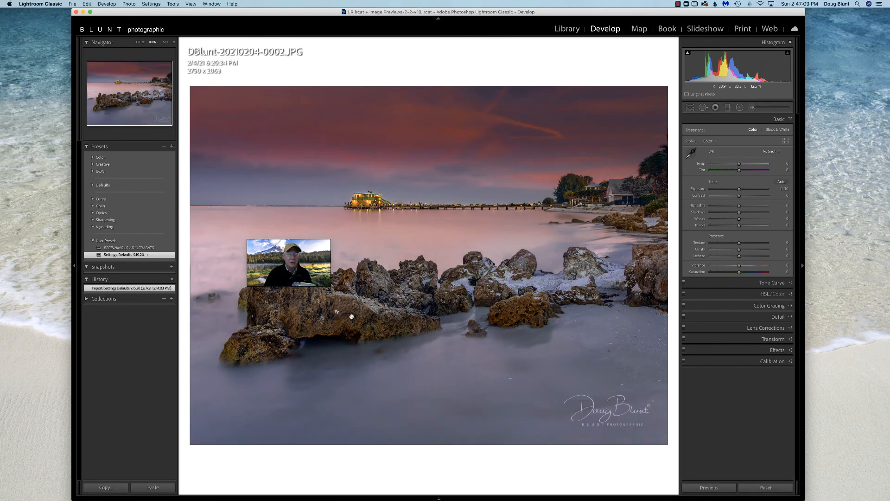
drag(301, 255, 613, 116)
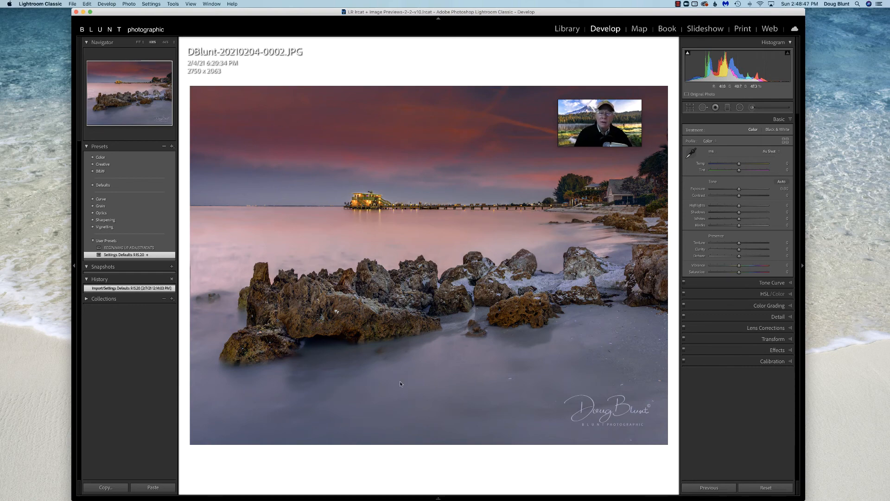
Switch to Photoshop and examine the rocks, water, sky and pier at 300% magnification, ending with the whole photo fitted on screen.
mouse_move(477, 495)
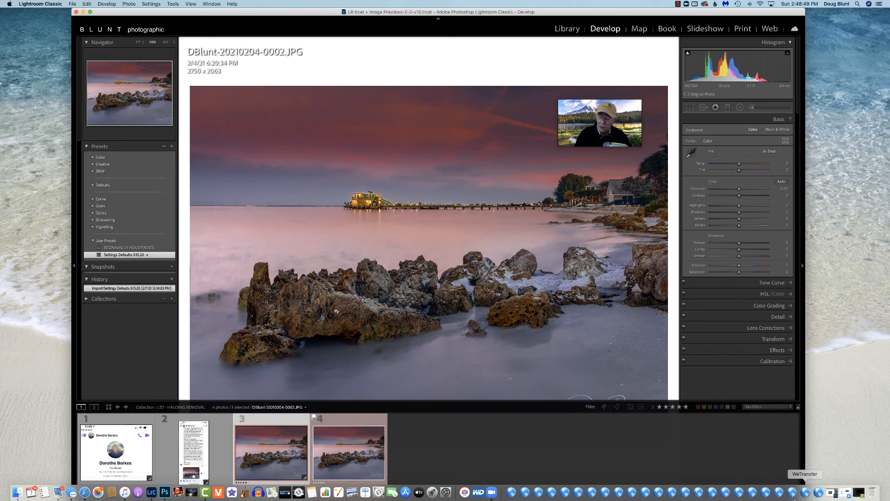
click(836, 494)
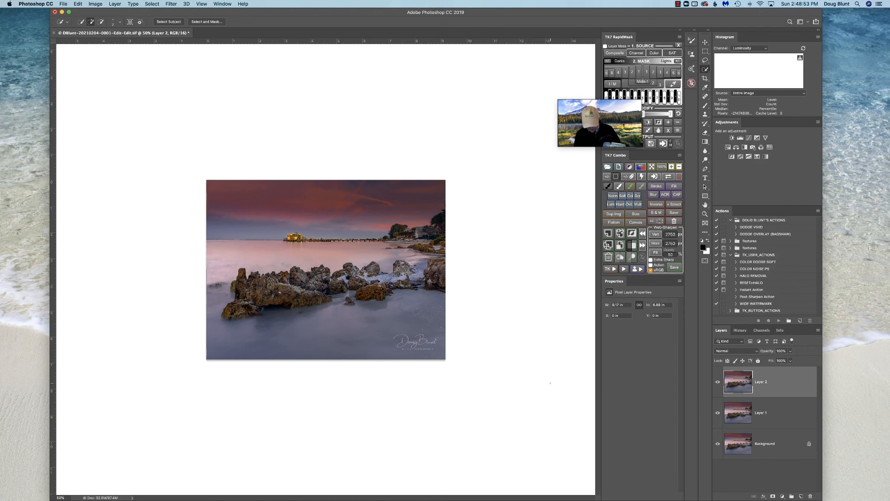
key(super+equal)
key(super+equal)
key(super+equal)
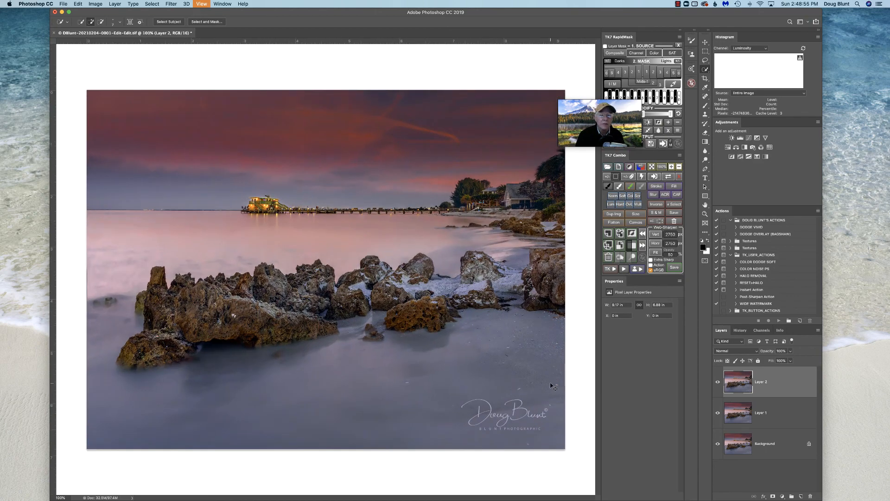
key(super+equal)
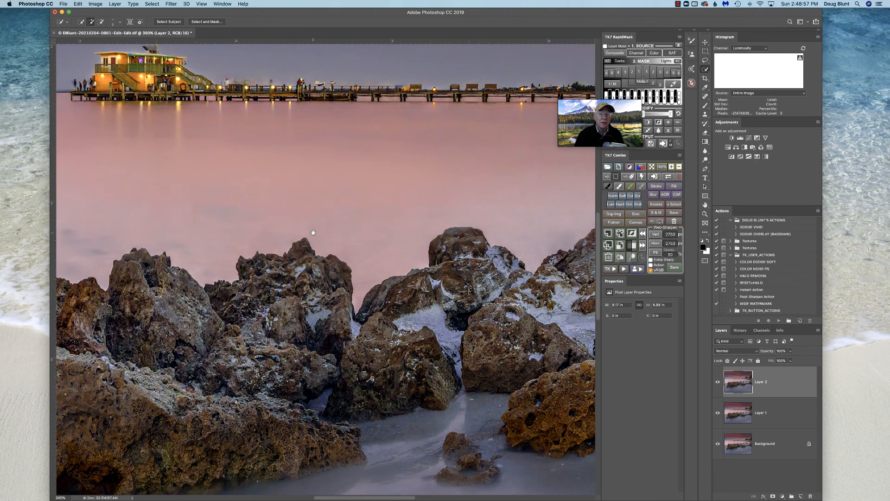
drag(314, 232, 463, 397)
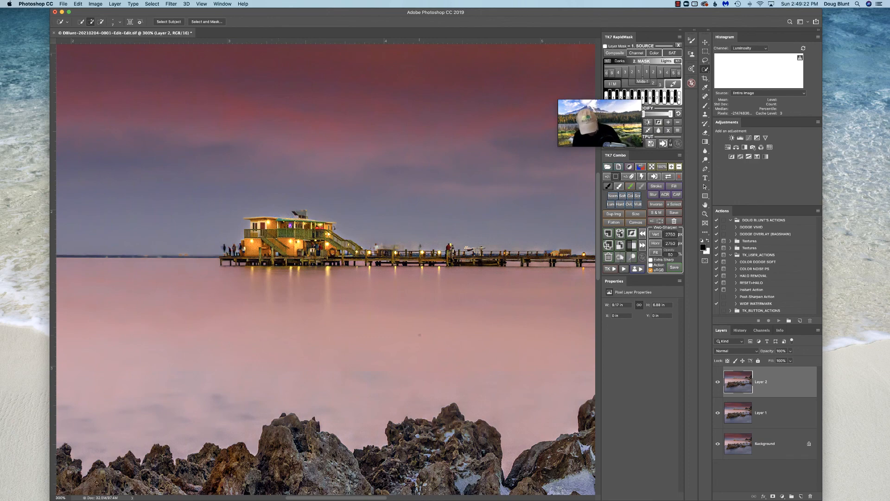
key(super+0)
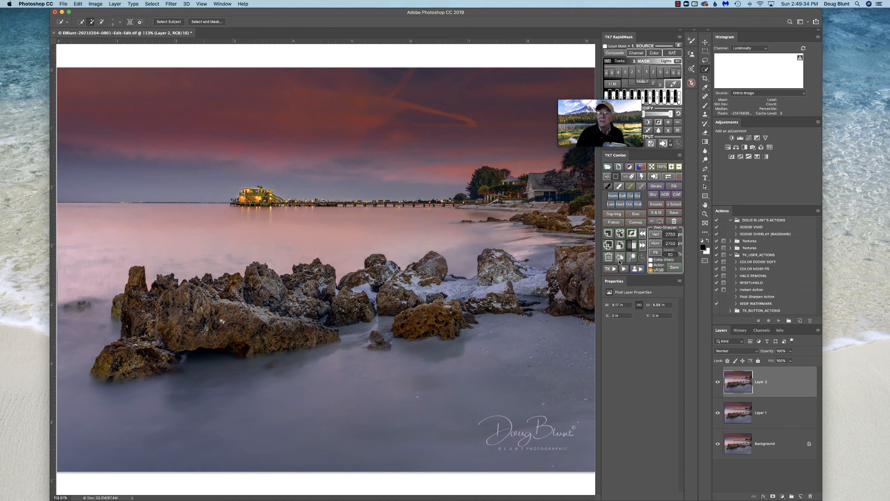
Apply the Camera Raw filter to Layer 2 with Noise Reduction set to 100.
click(666, 195)
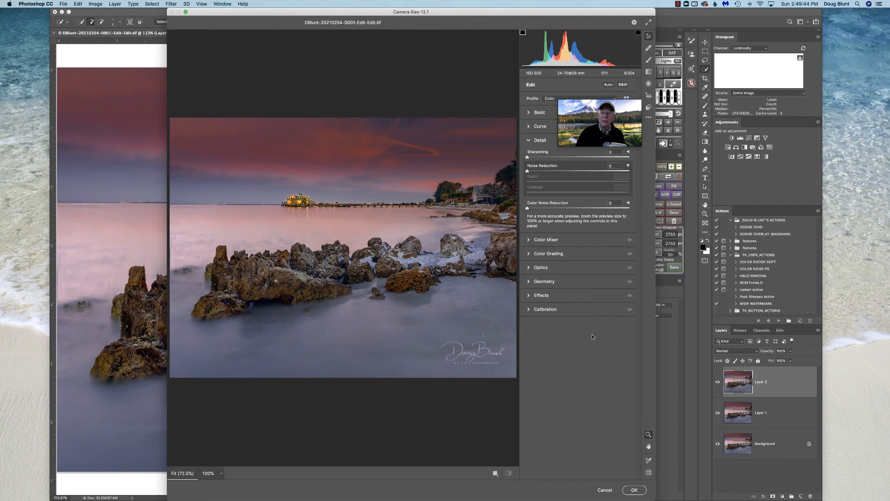
mouse_move(613, 122)
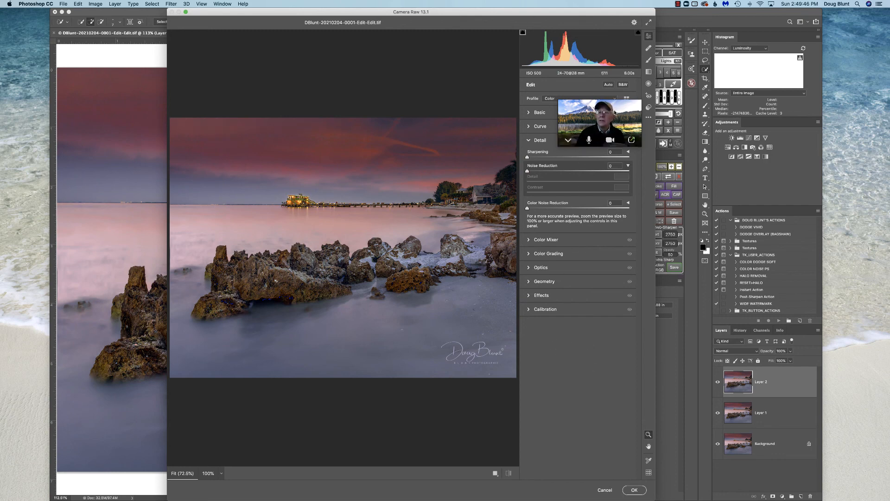
drag(614, 113, 604, 378)
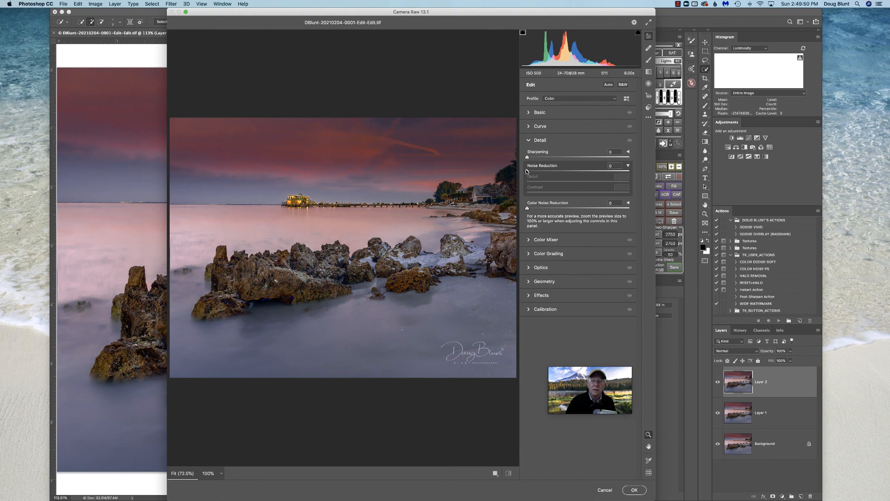
drag(527, 171, 727, 191)
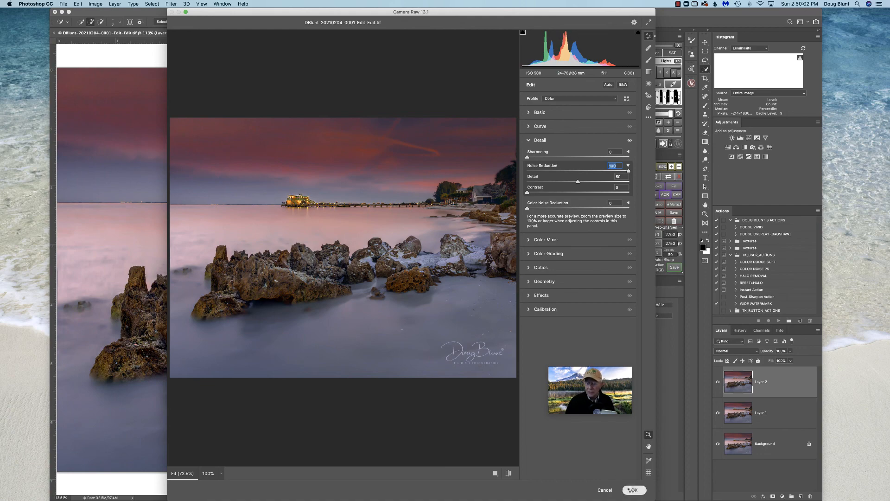
click(633, 490)
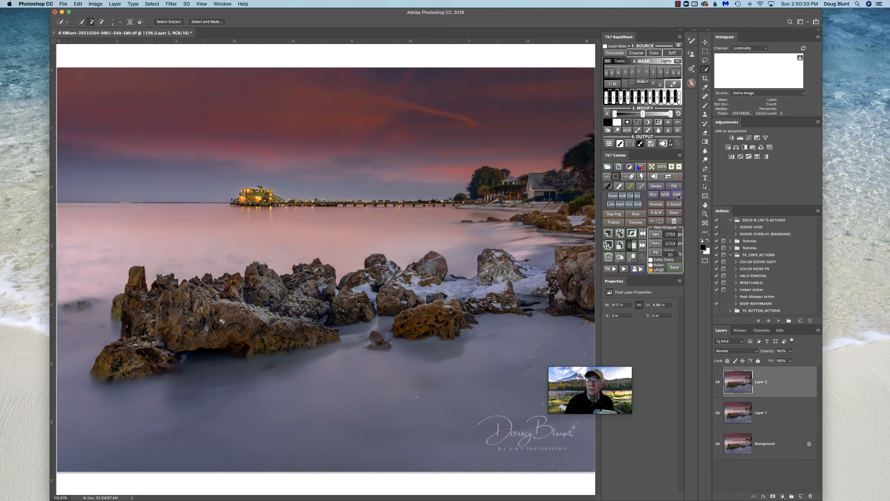
Add a black layer mask to Layer 2 and paint white with a large soft brush over the sky and the foreground water.
alt+click(773, 496)
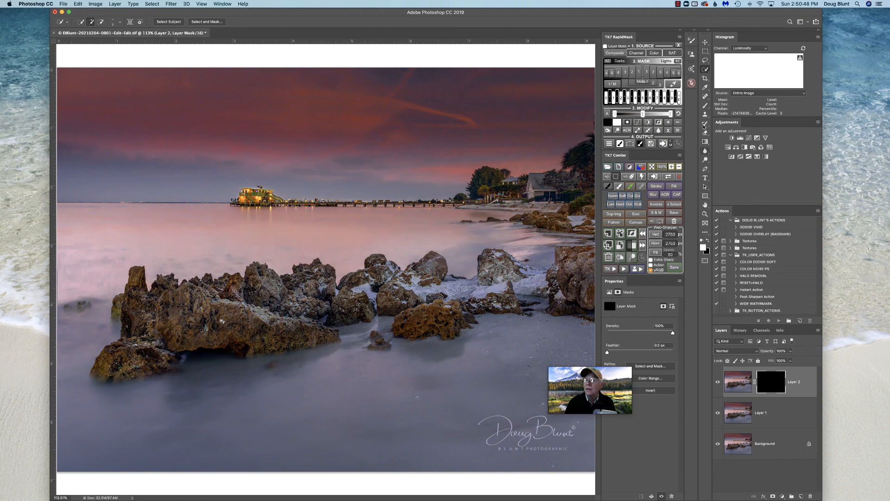
click(705, 107)
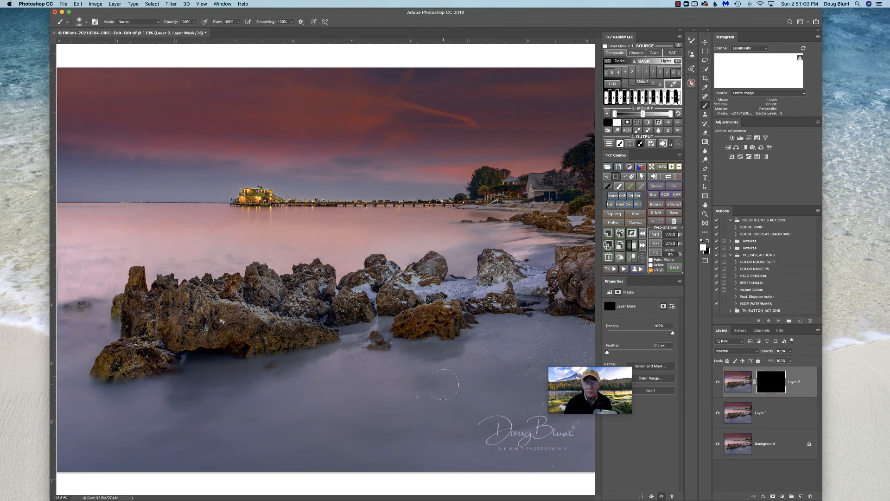
key(bracketleft)
key(bracketleft)
key(bracketleft)
key(bracketright)
key(bracketright)
key(bracketright)
key(bracketright)
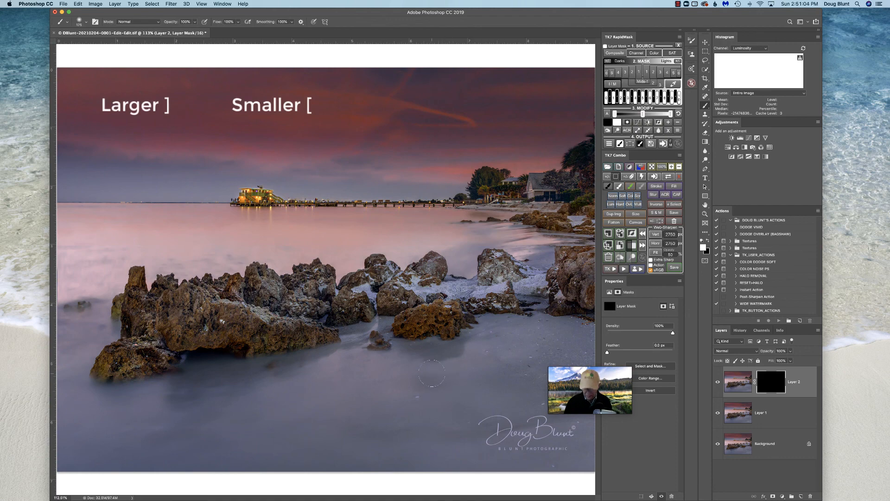
key(bracketright)
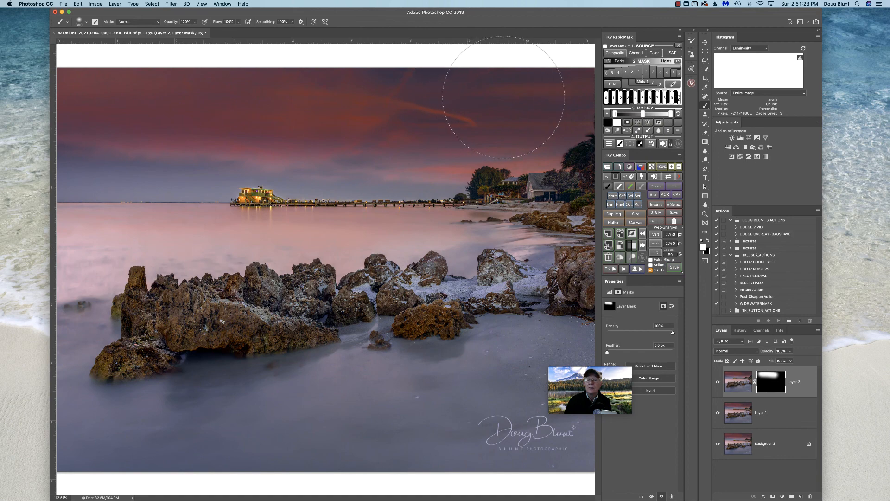
drag(504, 97, 571, 93)
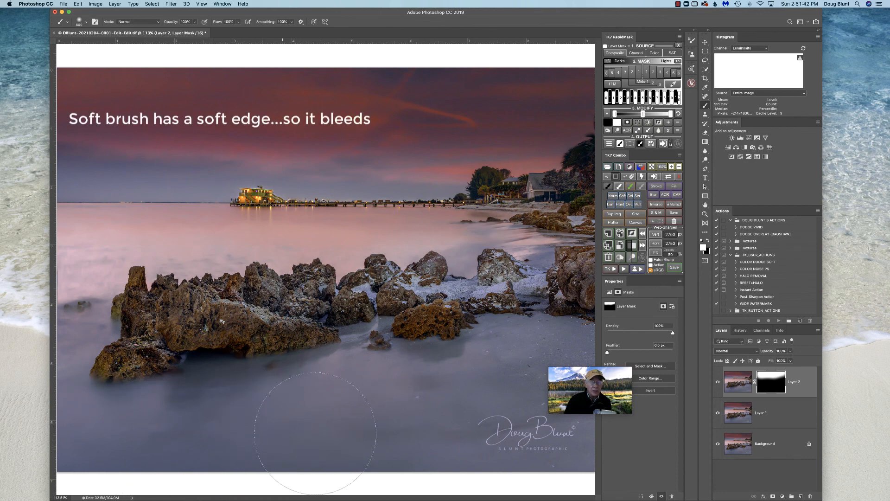
drag(374, 425, 394, 424)
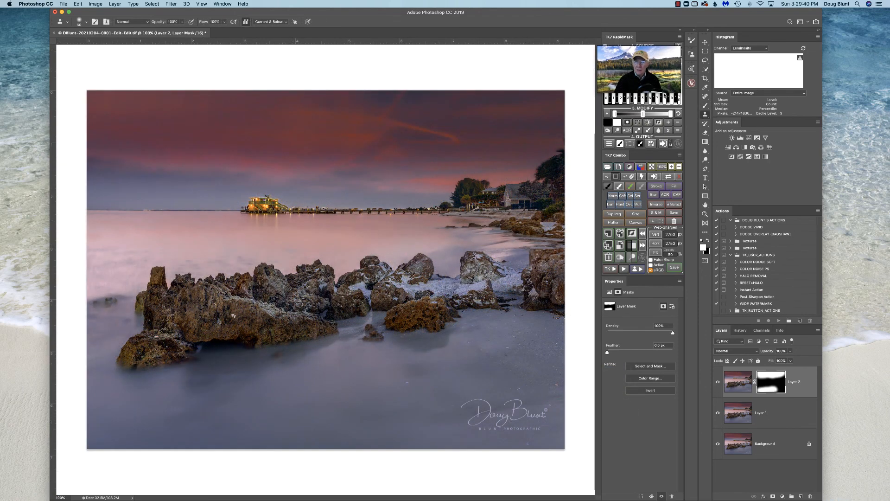
Stamp all visible layers into a new merged layer above the masked Layer 2.
drag(663, 74, 561, 74)
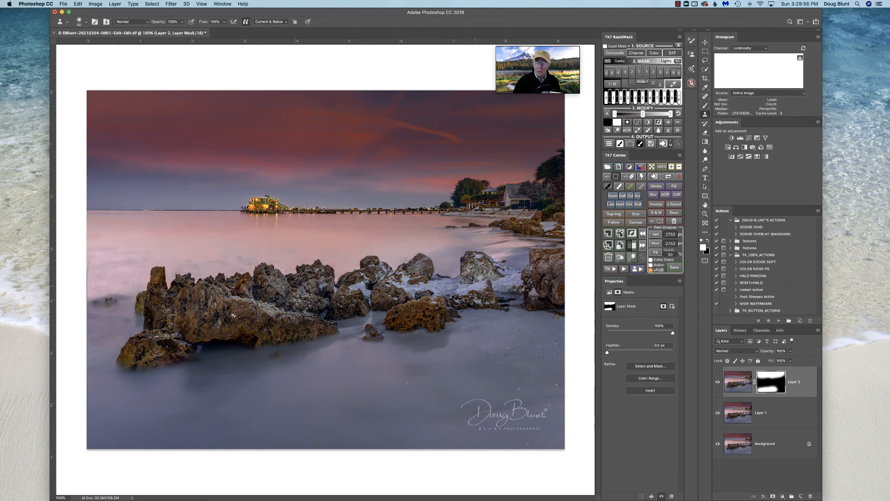
click(623, 236)
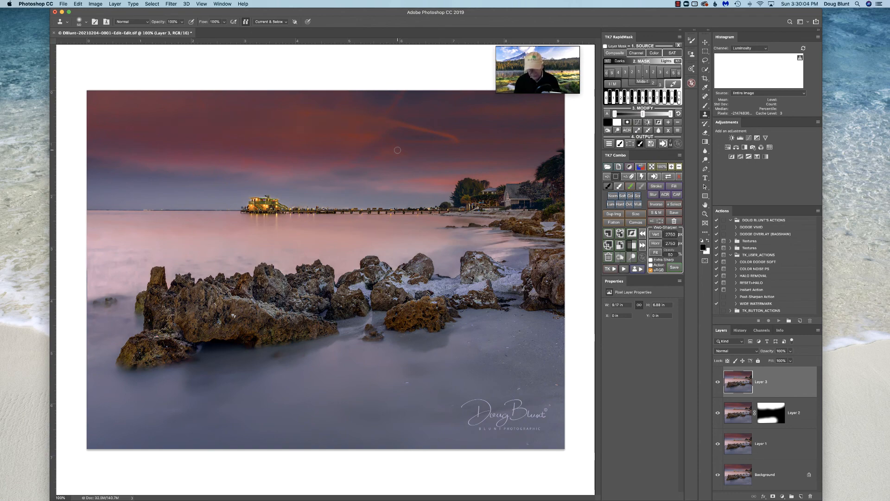
Examine the edges of the pier and its building at up to 400% magnification, then return the view to 100%.
key(super+plus)
key(super+plus)
key(super+plus)
mouse_move(221, 199)
mouse_down()
mouse_move(360, 358)
mouse_move(328, 372)
mouse_up()
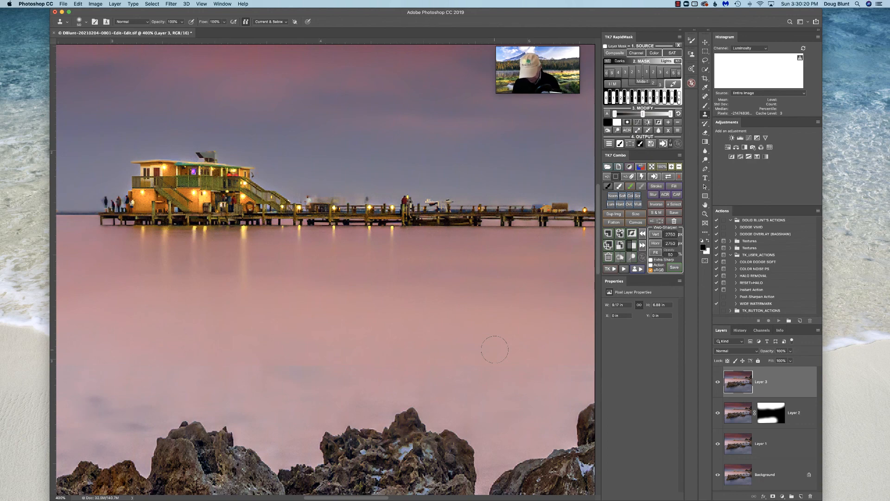
key(super+minus)
key(super+minus)
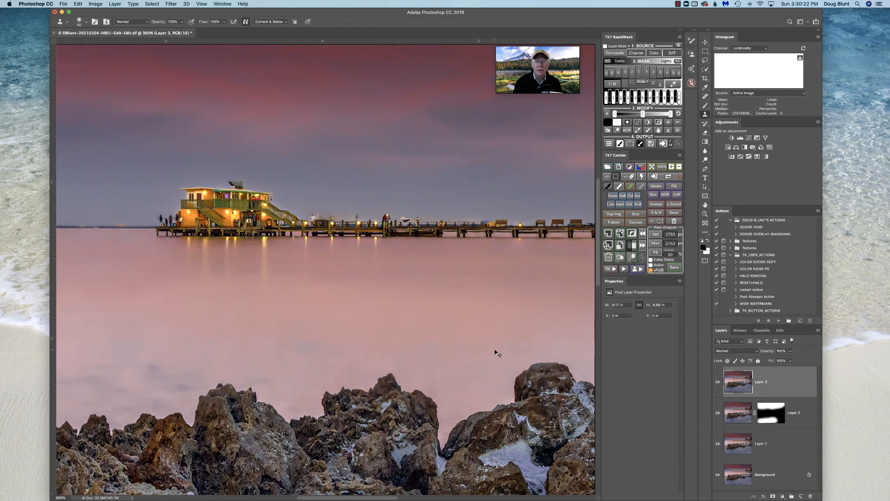
key(super+minus)
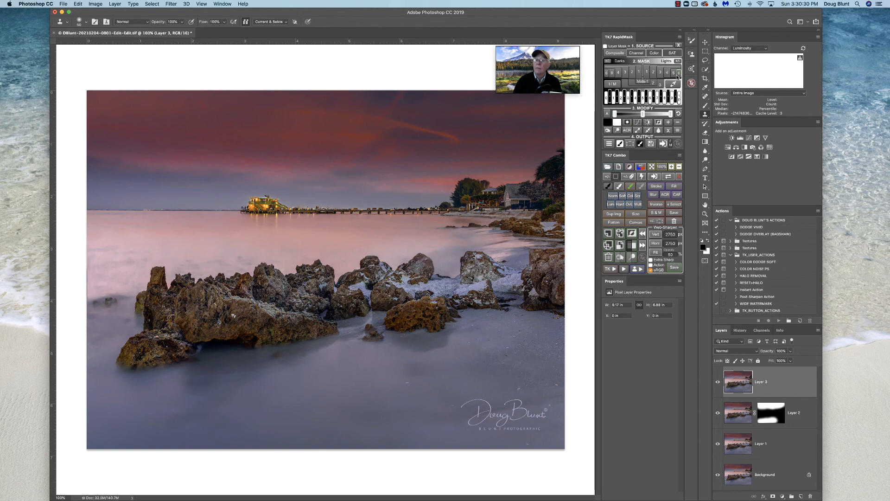
Select the pier and its building along the horizon using the Quick Selection tool with an enlarged brush.
click(704, 70)
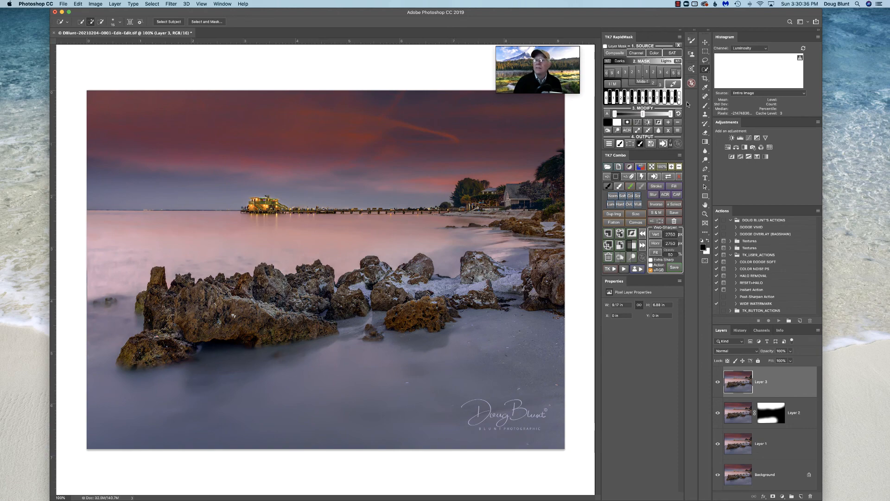
click(704, 70)
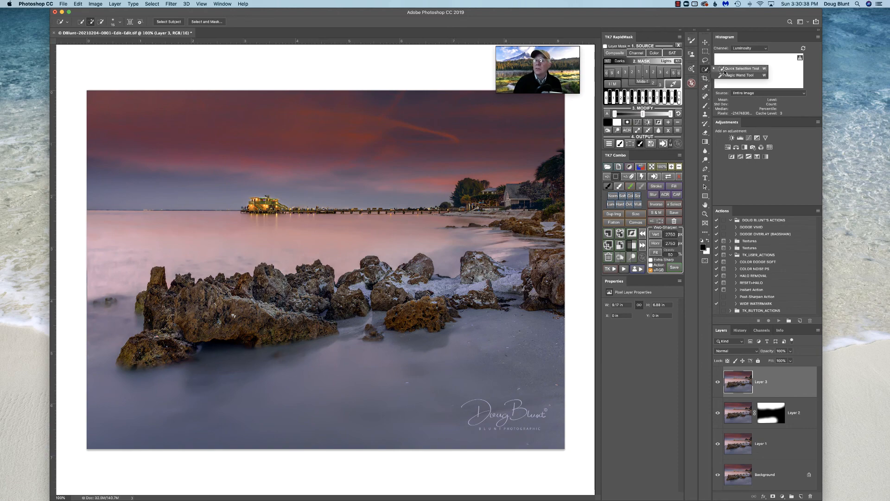
click(726, 68)
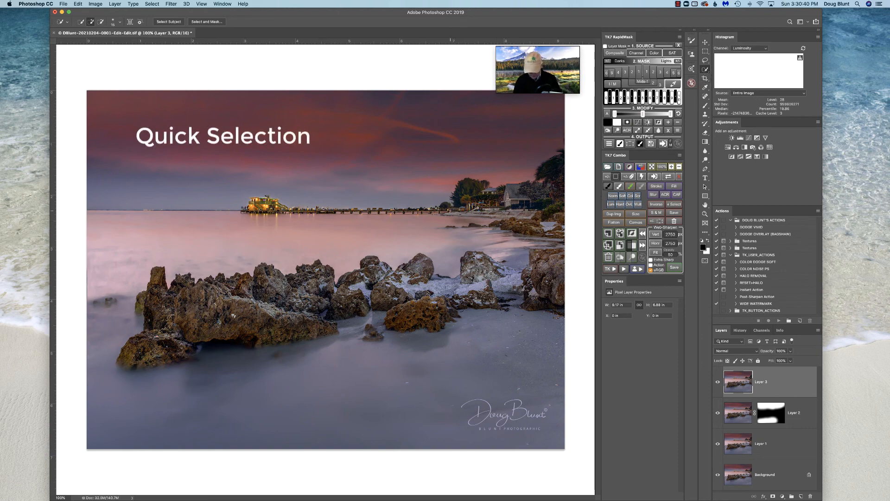
key(bracketright)
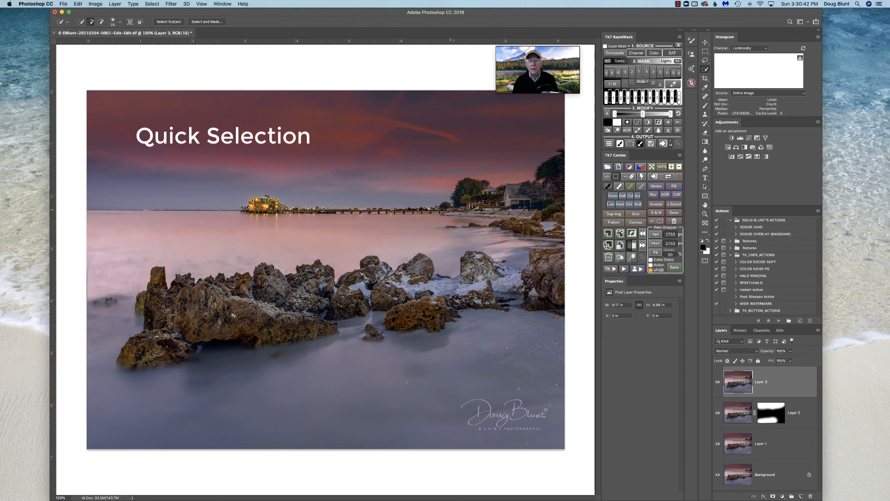
drag(450, 209, 244, 205)
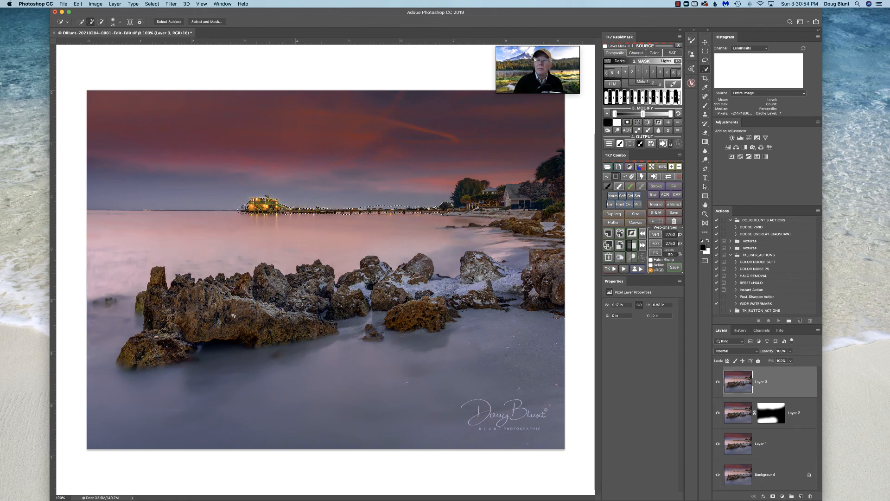
Refine the pier selection in Select and Mask, using the Refine Edge Brush to exclude the sky patches around the building and deck.
click(151, 4)
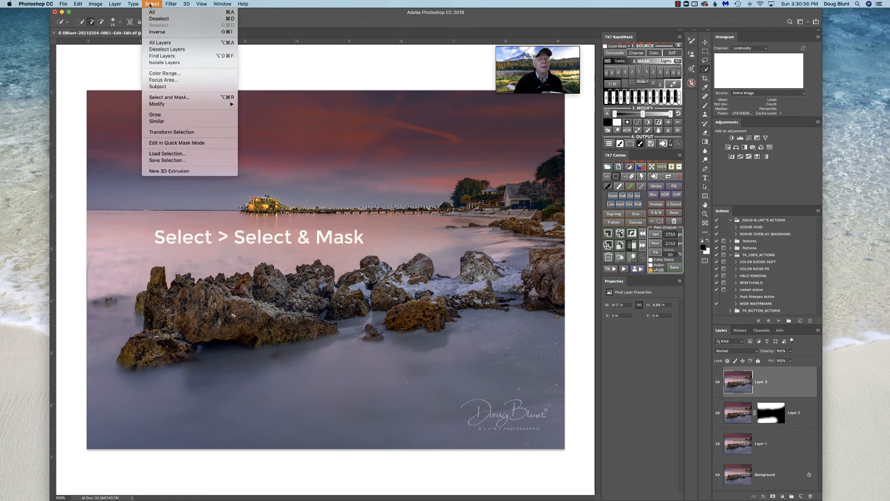
click(177, 98)
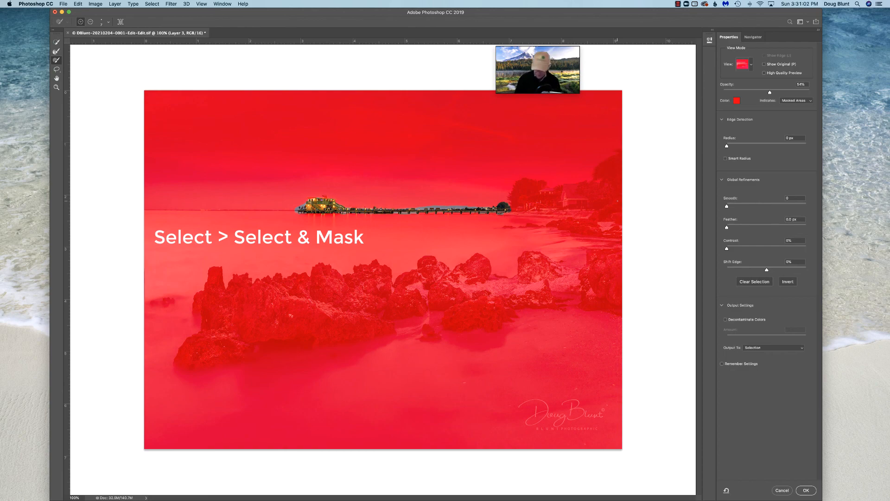
key(super+plus)
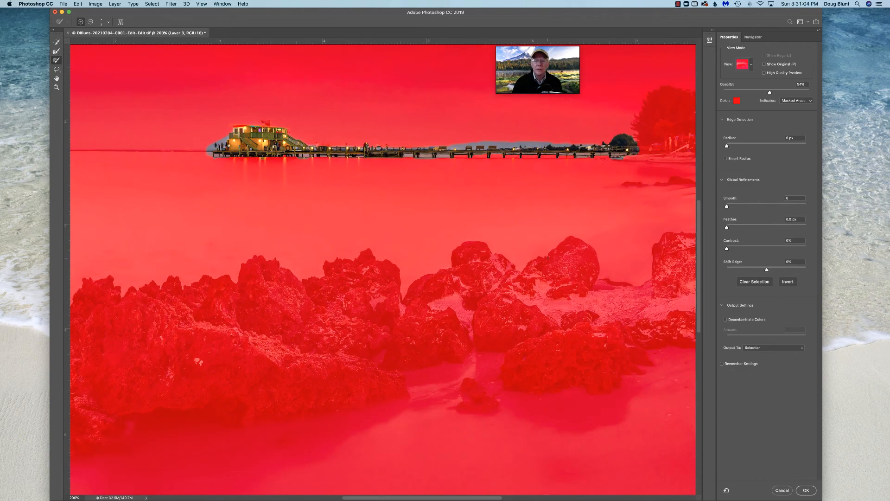
drag(529, 249, 501, 319)
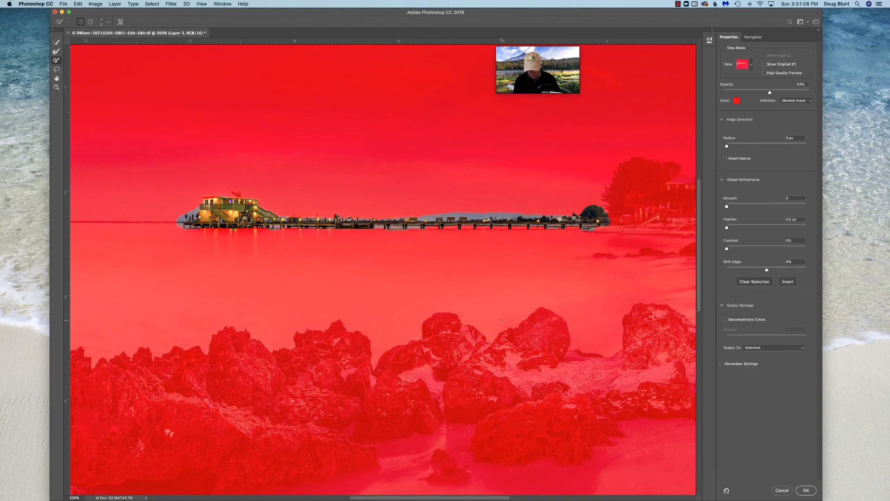
key(super+plus)
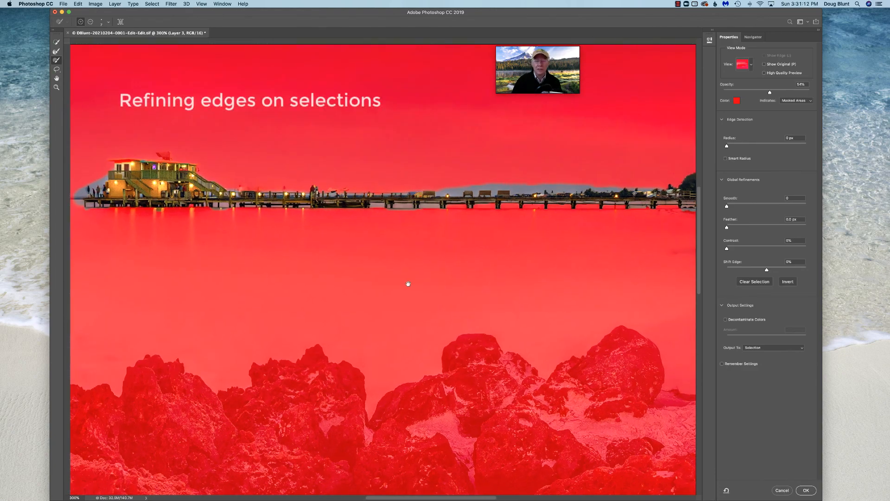
drag(408, 282, 409, 303)
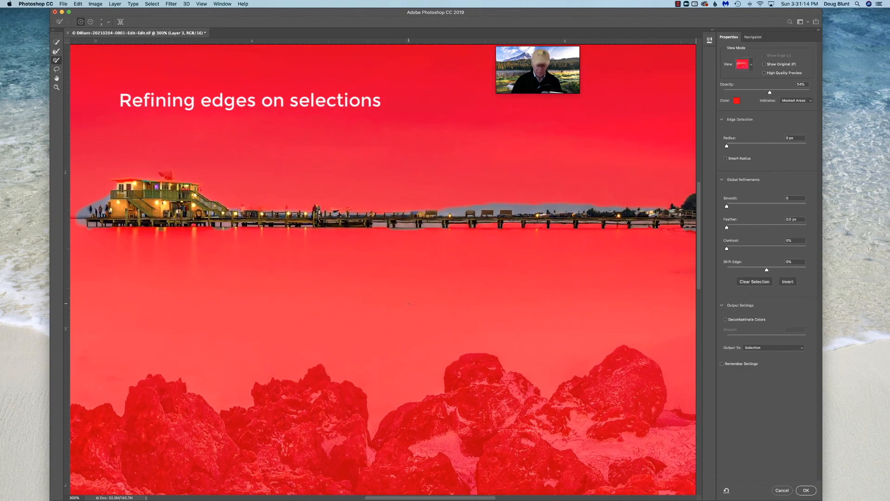
key(super+minus)
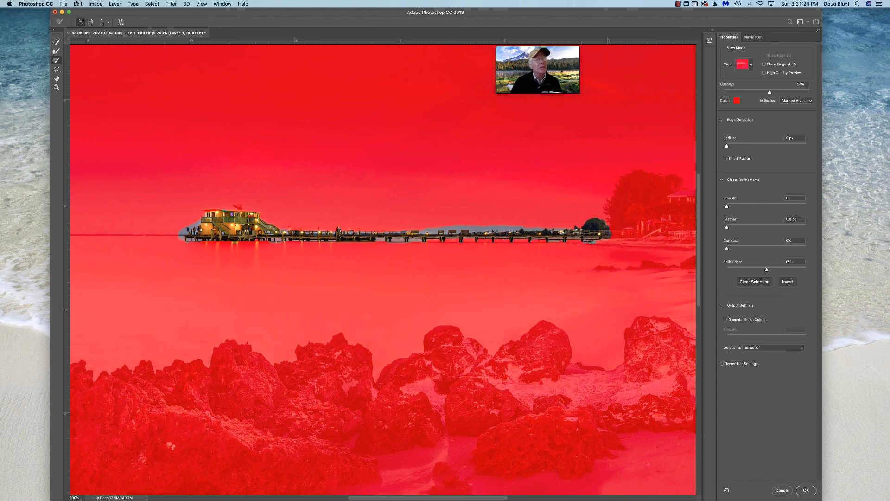
click(55, 52)
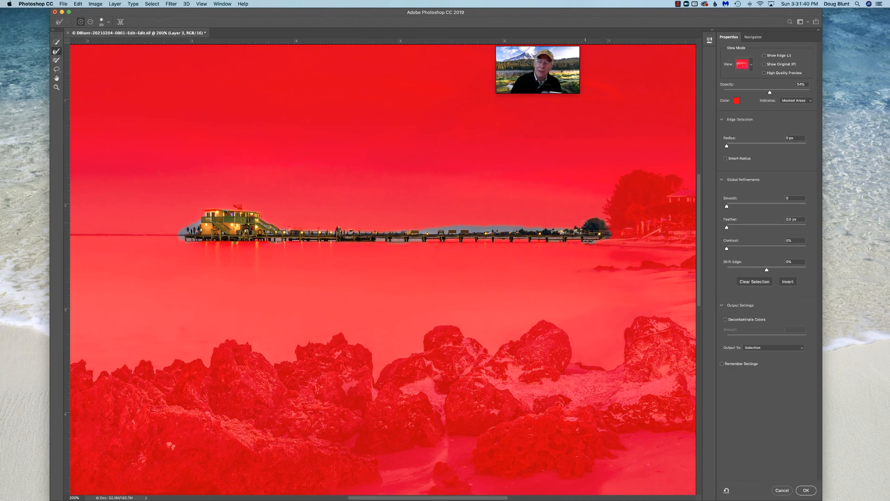
mouse_move(550, 230)
mouse_down()
mouse_move(491, 227)
mouse_move(524, 230)
mouse_up()
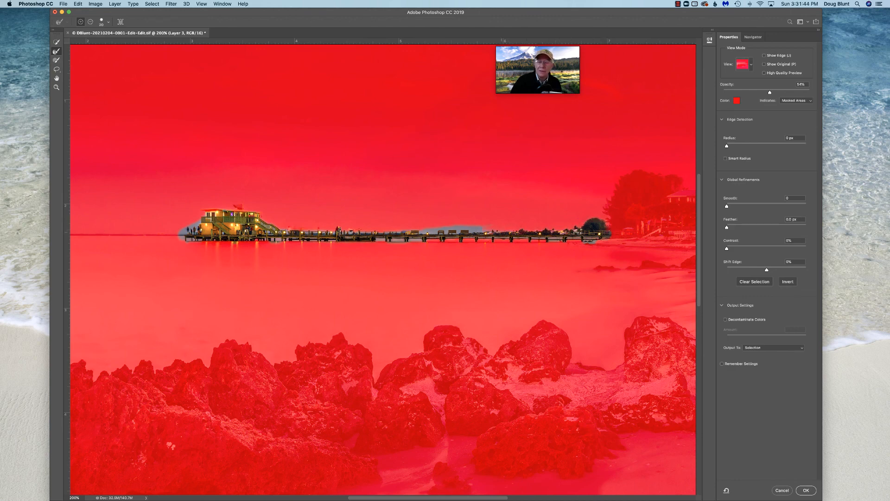
mouse_move(462, 227)
mouse_down()
mouse_move(481, 226)
mouse_move(423, 230)
mouse_up()
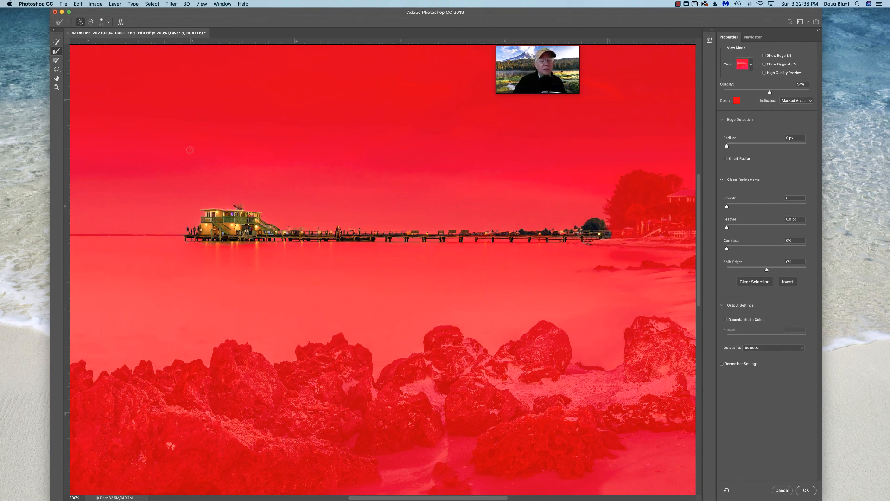
click(56, 61)
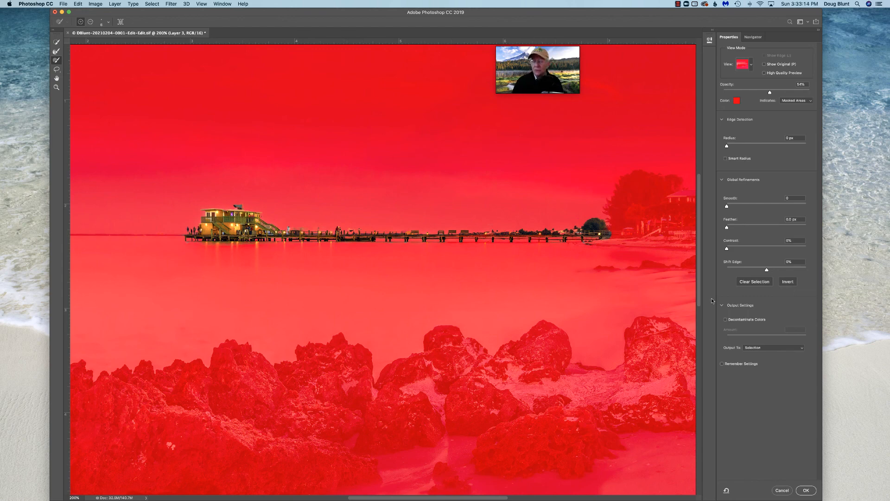
click(804, 490)
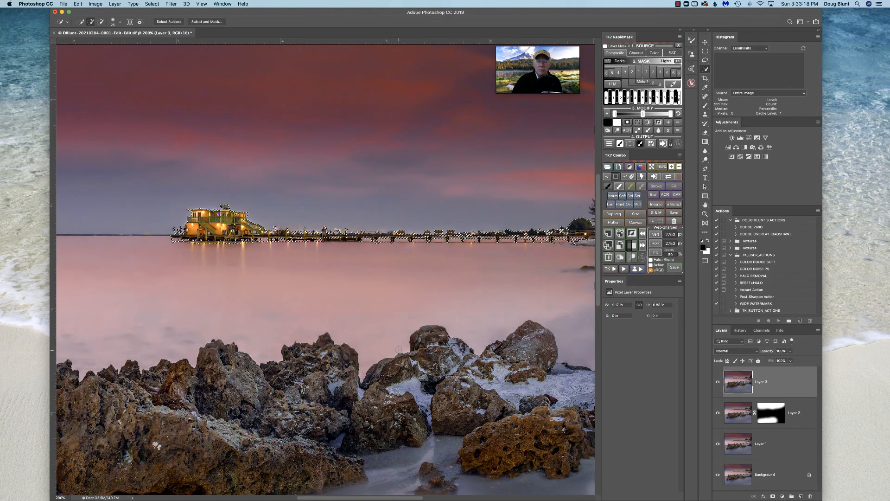
Examine the refined selection outline around the pier and its building at up to 400% magnification, then return the view to 100%.
key(super+0)
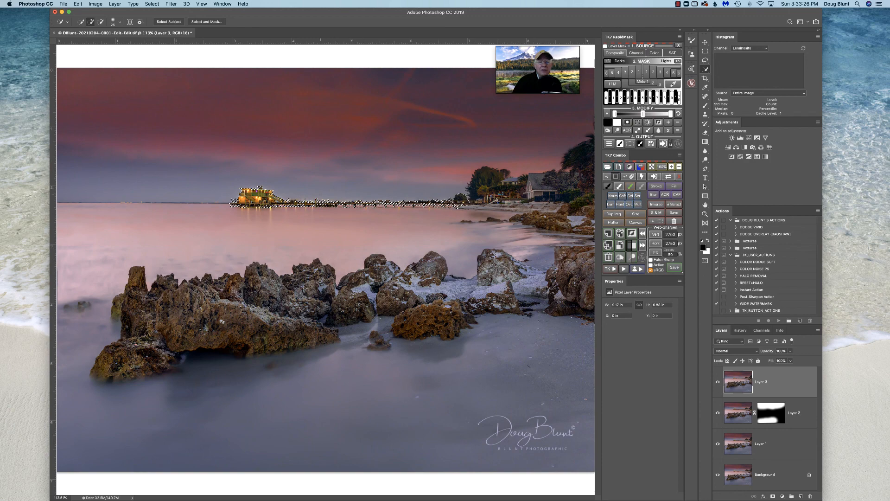
key(super+equal)
key(super+equal)
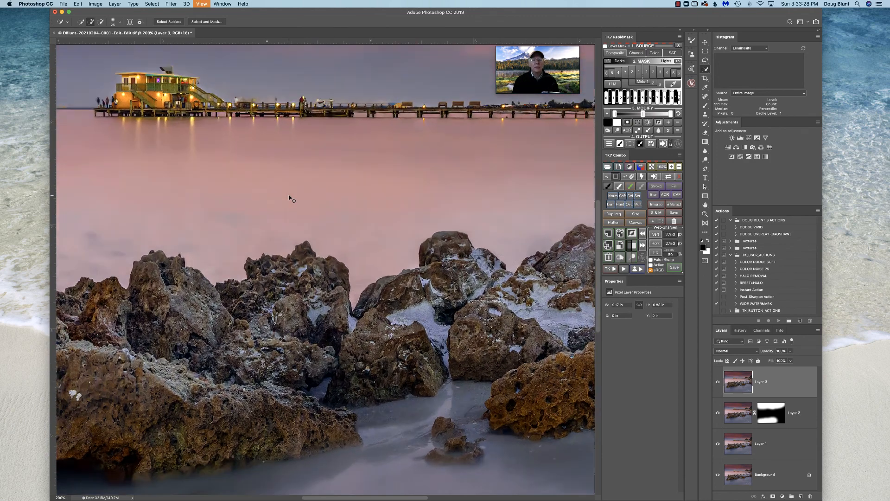
key(super+equal)
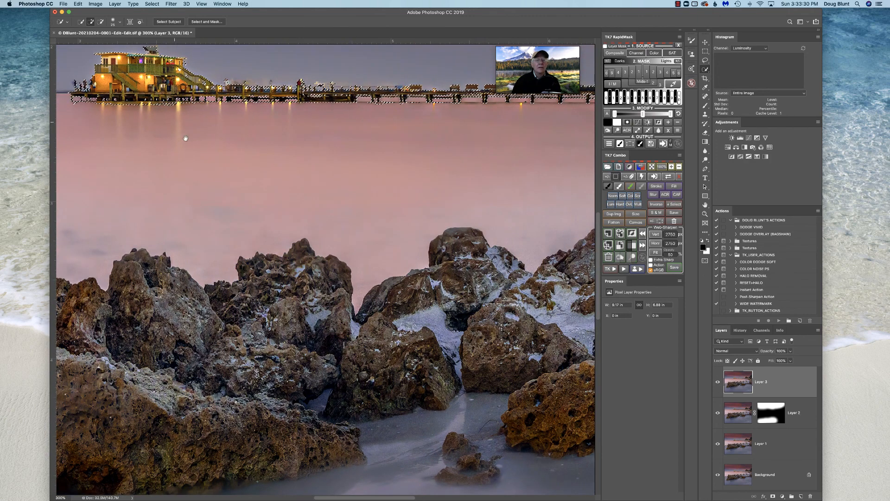
drag(188, 157, 172, 289)
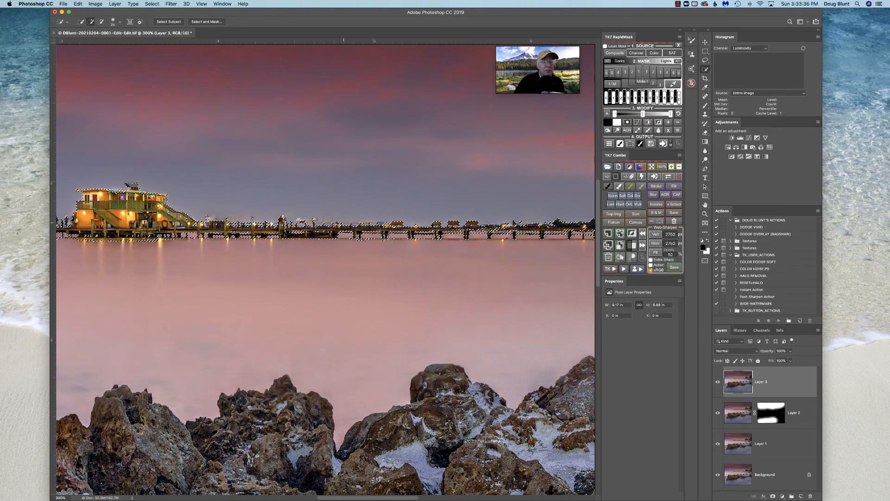
drag(184, 223, 269, 223)
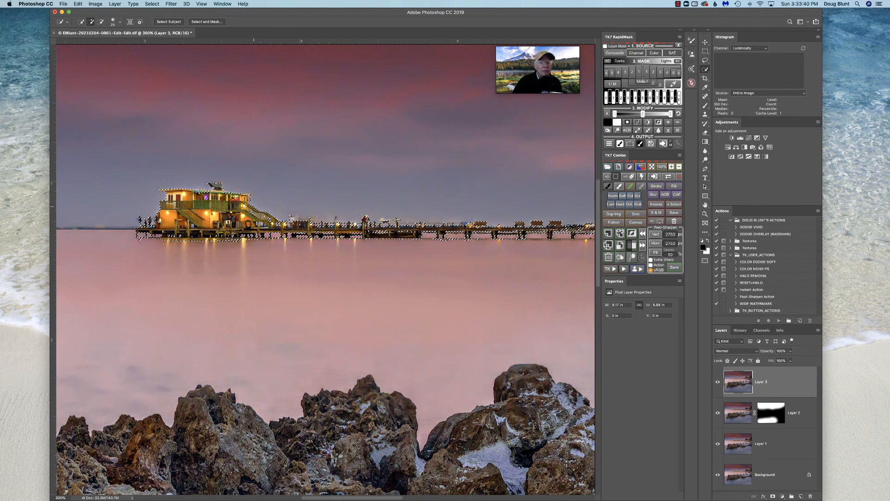
key(super+equal)
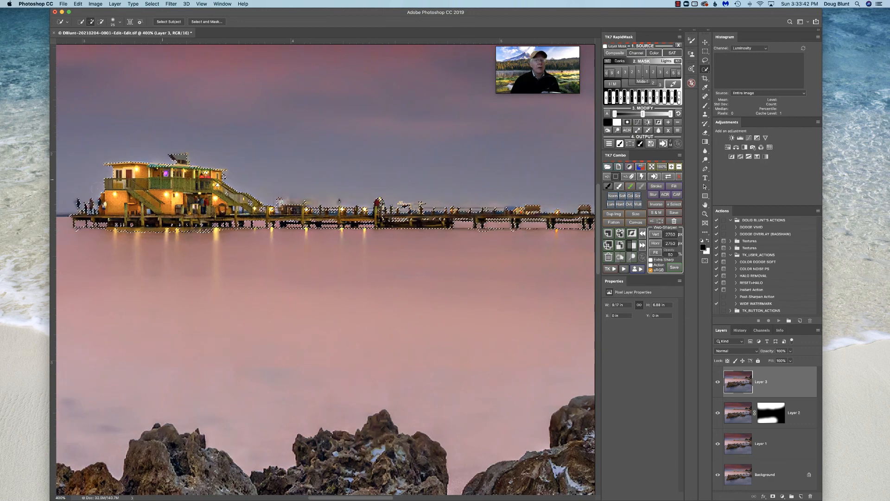
drag(220, 314, 329, 321)
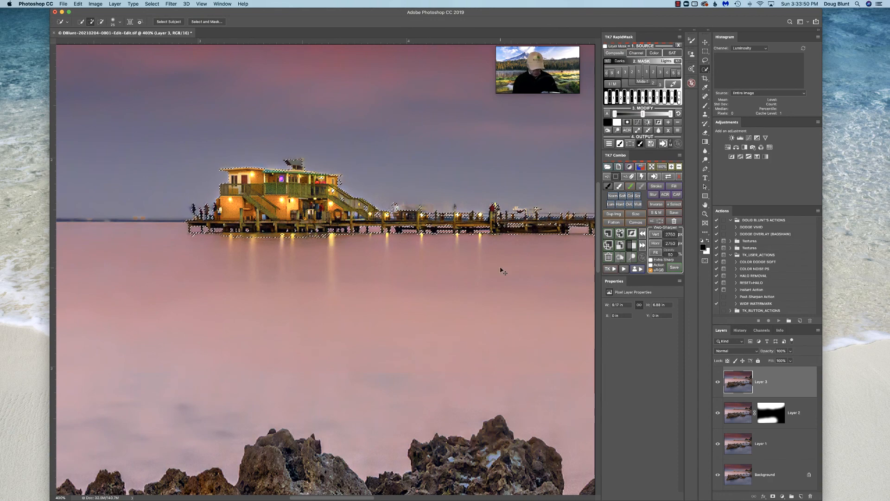
key(super+0)
key(super+1)
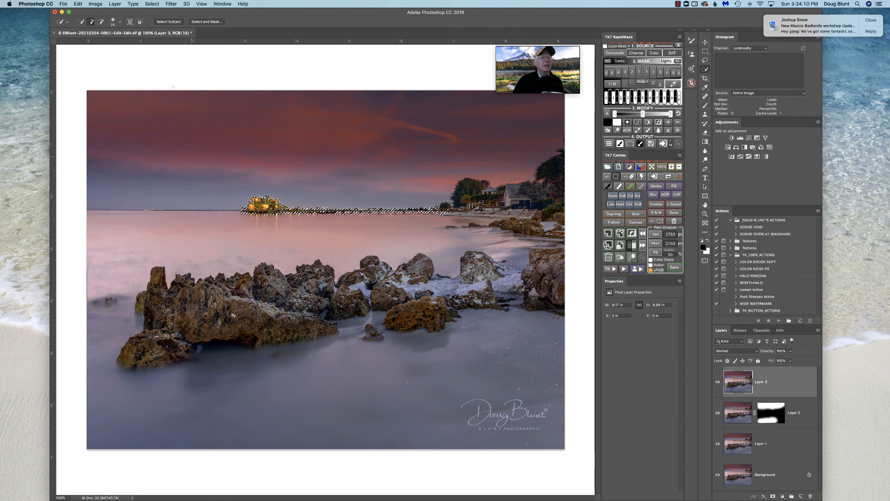
Invert the selection so everything except the pier and its building is selected.
click(155, 5)
click(160, 32)
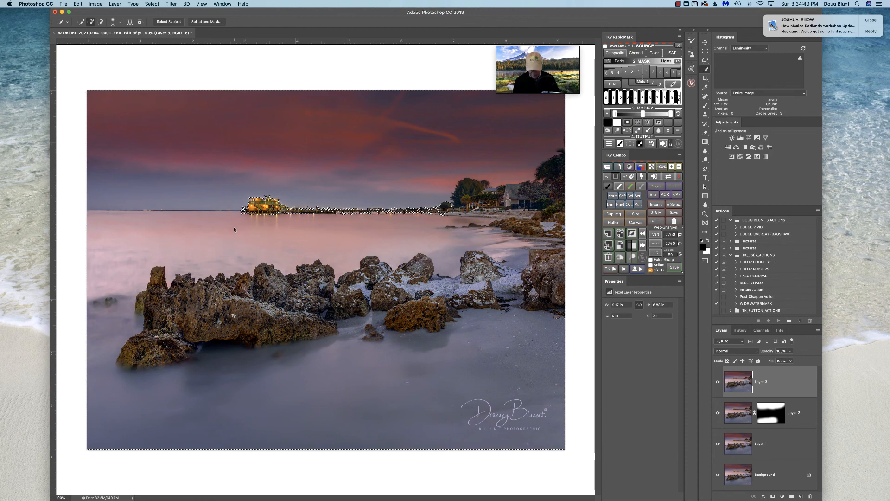
key(super+equal)
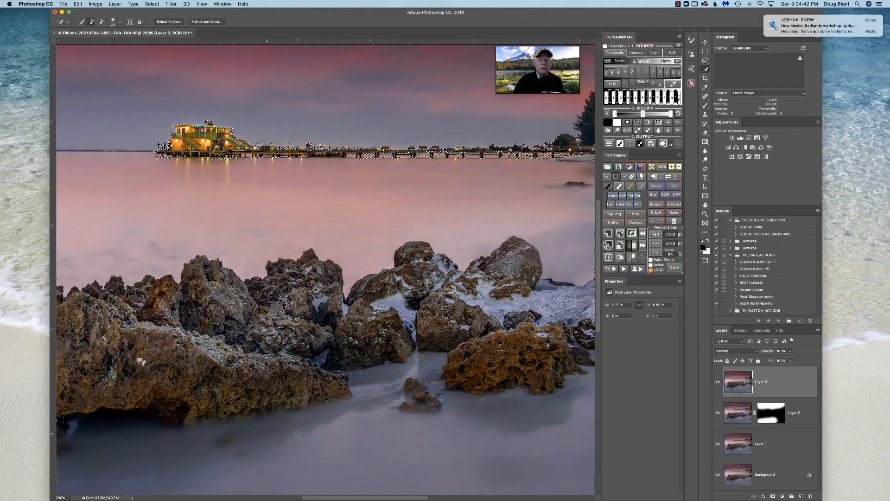
drag(370, 239, 323, 291)
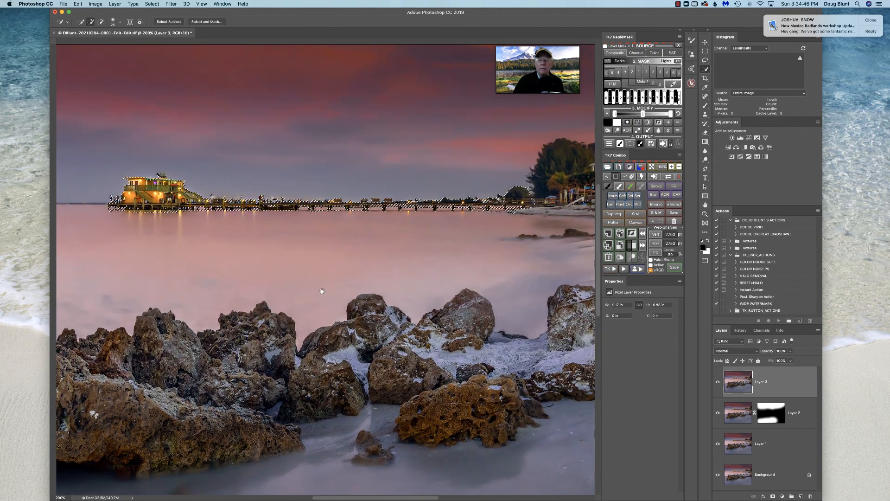
Clone nearby clean sky over the halo above the shore end of the pier, using the Clone Stamp with a reduced brush.
click(706, 114)
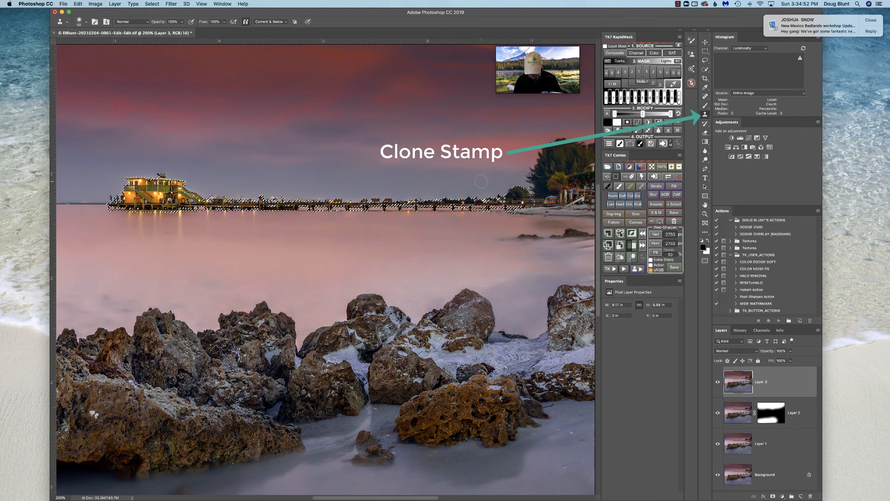
key([)
key([)
key([)
key(bracketleft)
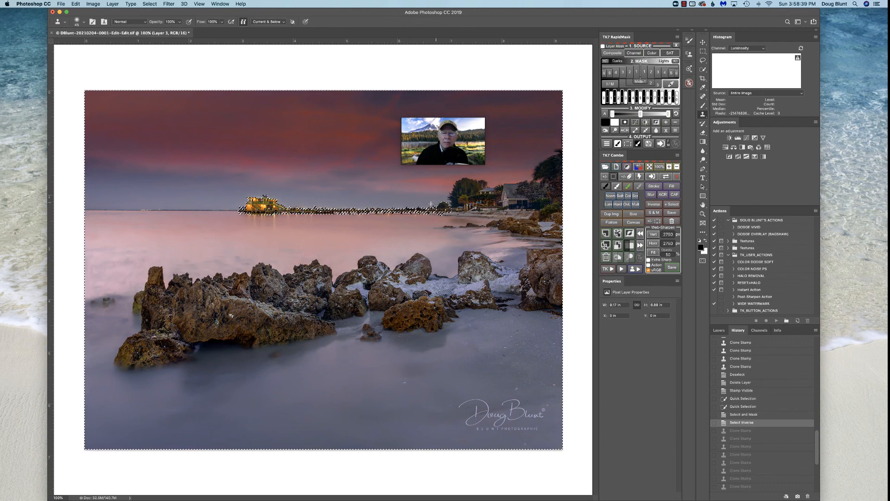
click(432, 203)
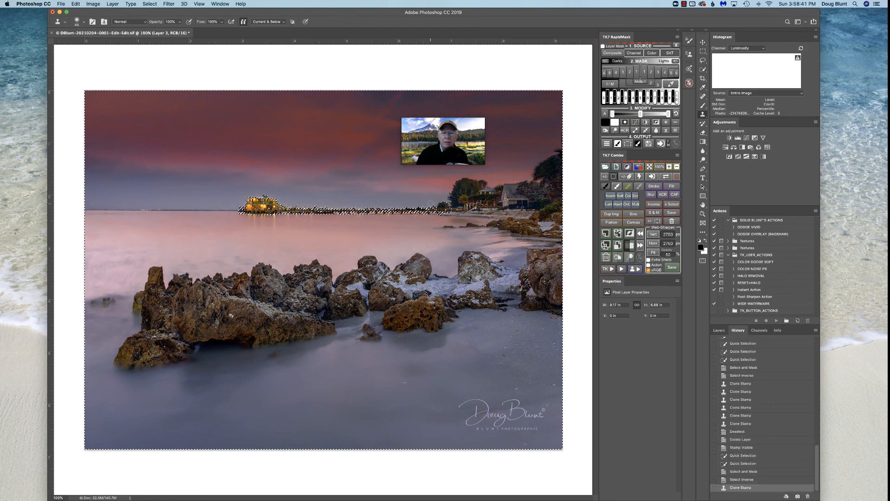
click(427, 204)
click(431, 203)
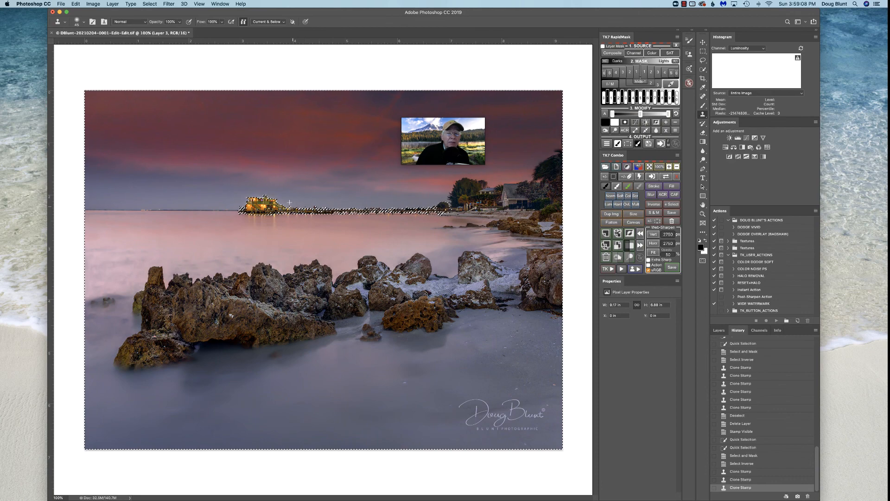
Clone clean sky over the halo around the pier building and along the top of the deck, undoing one stroke beside the building.
click(243, 203)
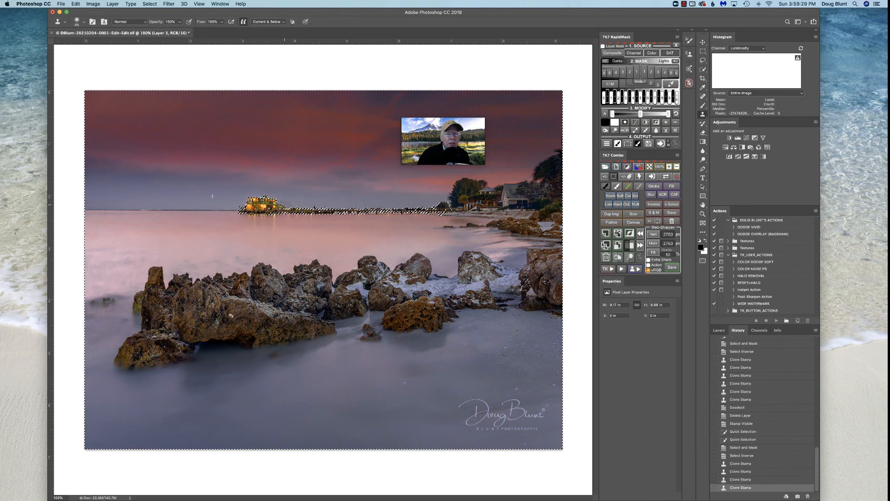
drag(278, 202, 273, 198)
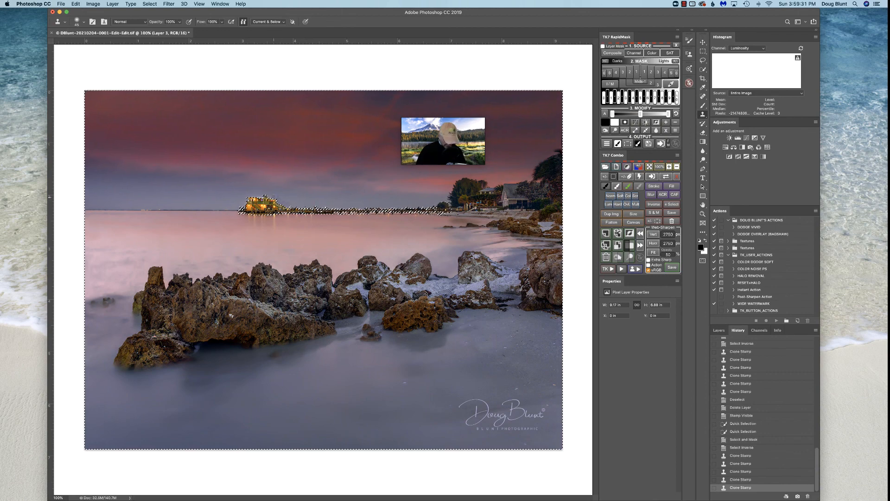
key(super+z)
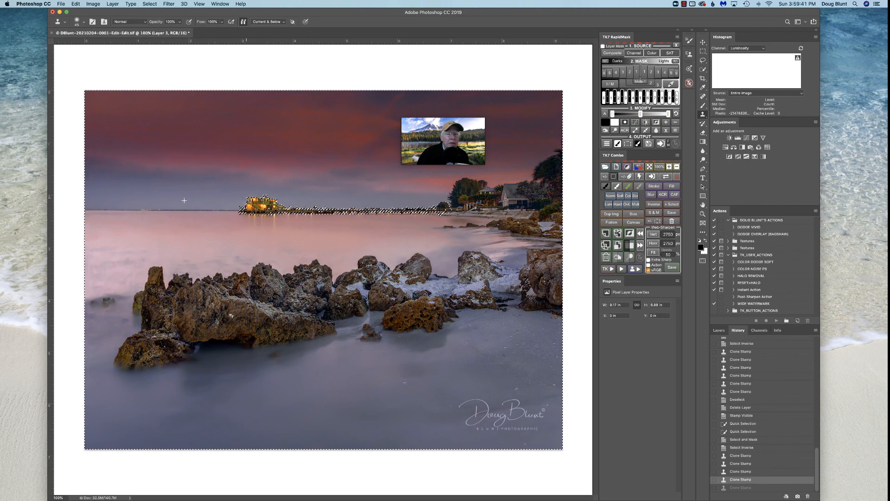
drag(243, 200, 233, 168)
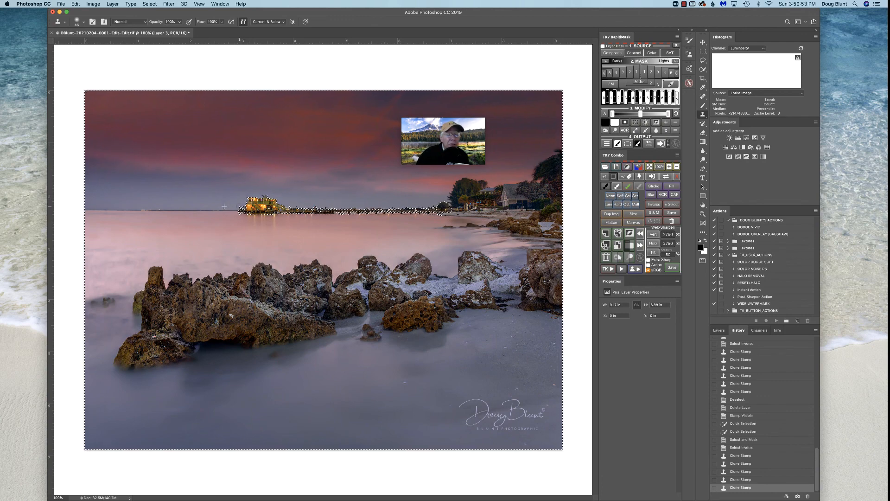
click(245, 170)
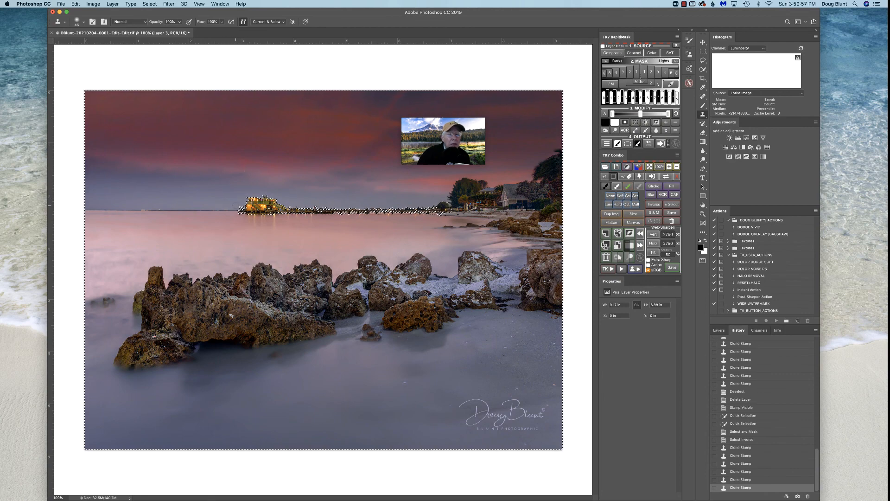
click(230, 202)
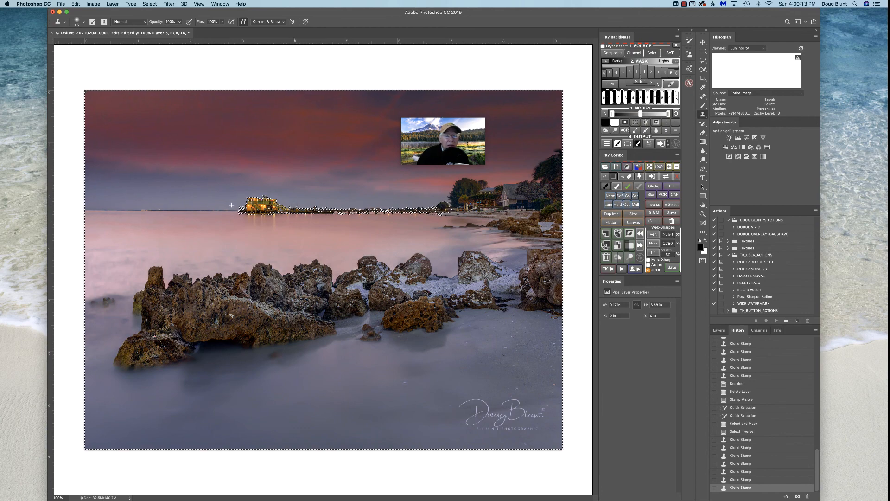
drag(293, 205, 312, 206)
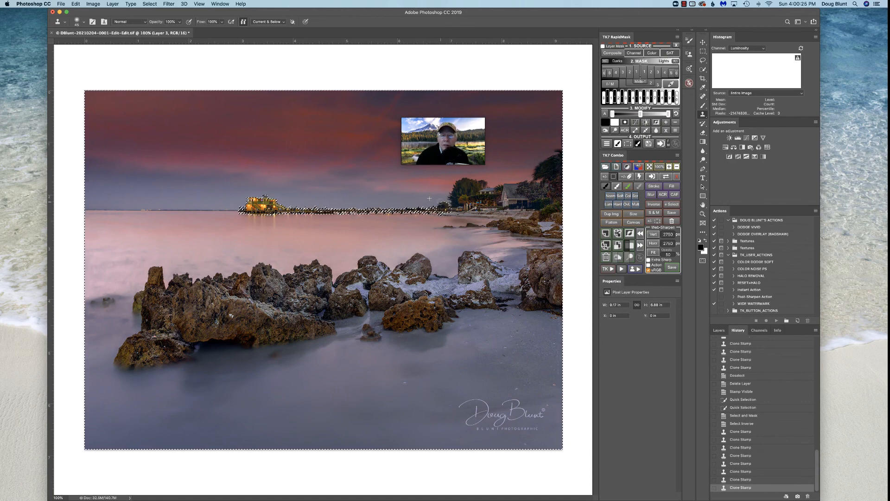
click(525, 153)
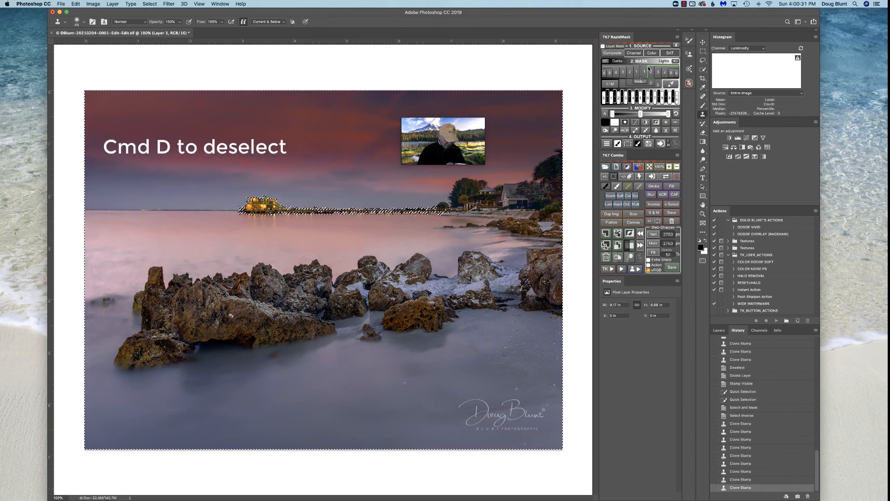
Clear the selection around the pier and switch from the edit history to the layer stack.
key(super+d)
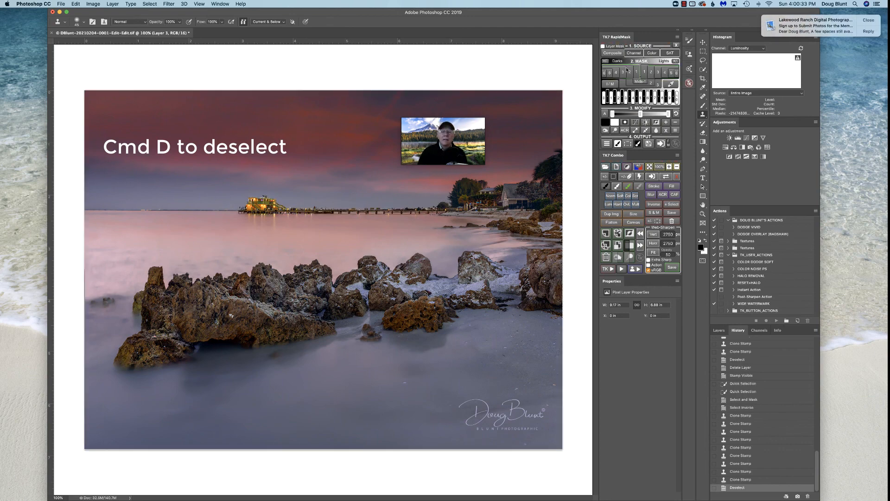
click(869, 21)
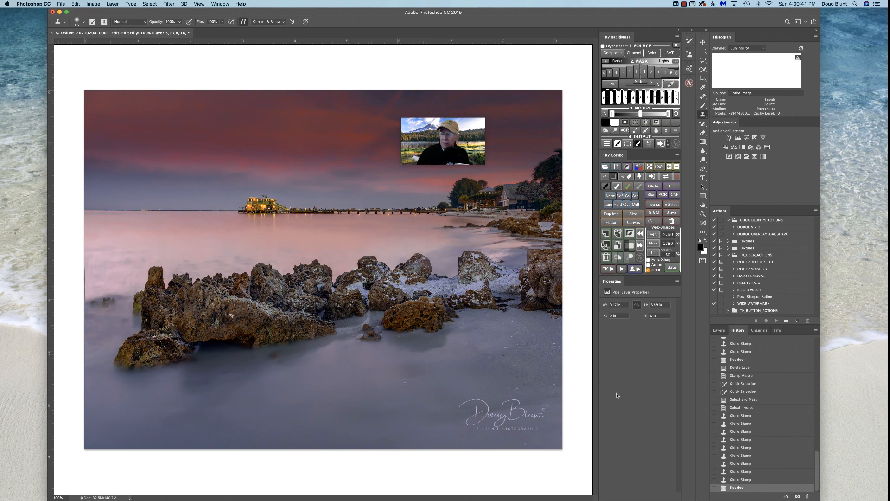
click(718, 330)
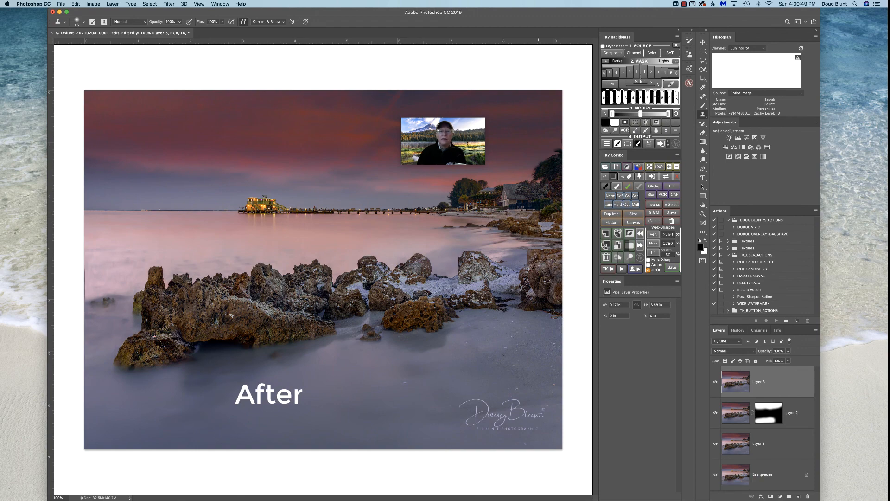
Show only the Background layer and examine the original pier and the sky above it at 300% magnification.
mouse_move(481, 131)
drag(469, 126, 501, 110)
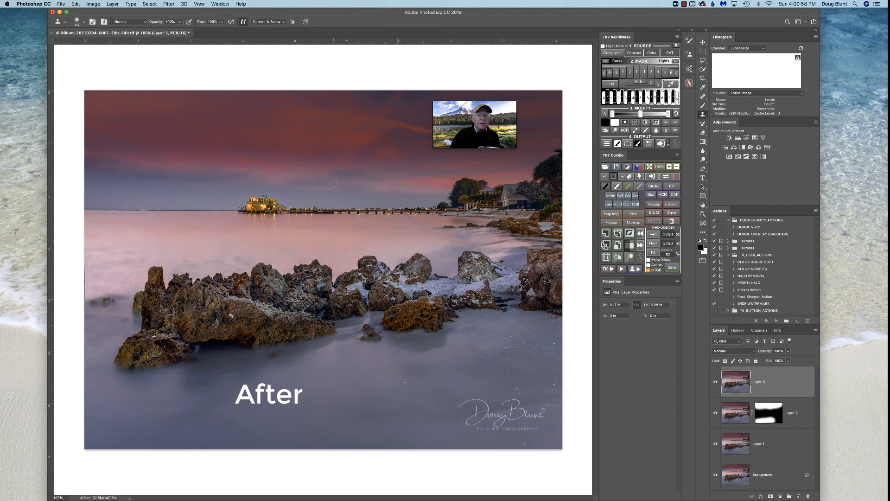
alt+click(715, 475)
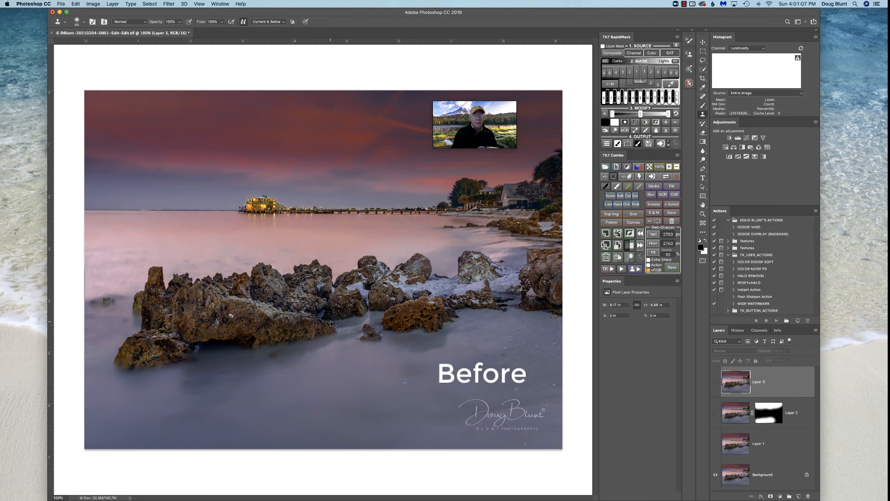
key(super+equal)
key(super+equal)
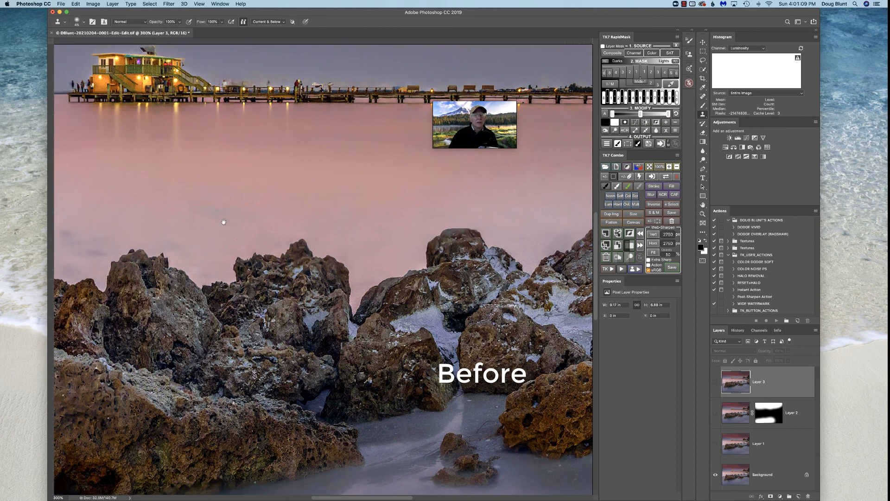
drag(224, 221, 302, 478)
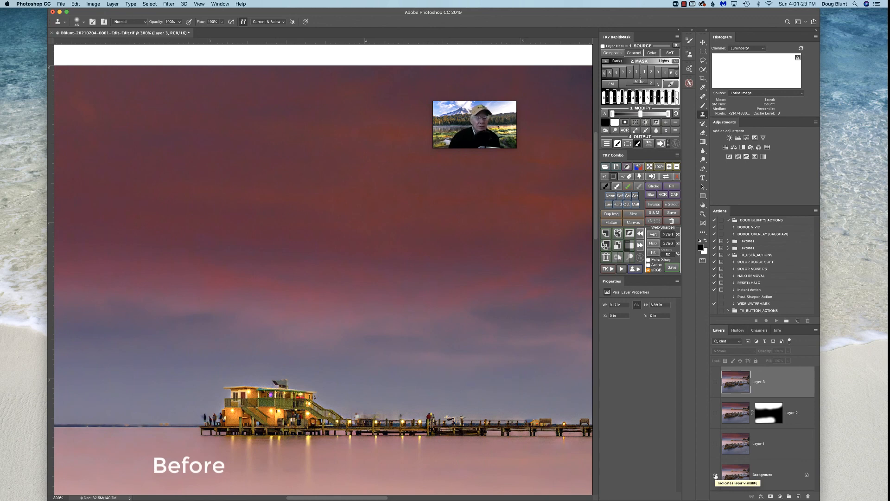
Compare the edited layers with the original Background around the pier, ending with all layers shown and the whole image at 100%.
alt+click(715, 476)
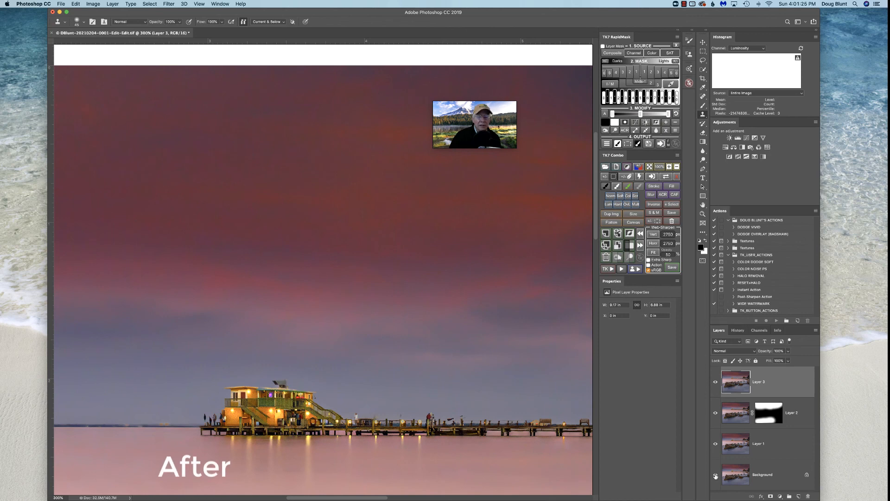
alt+click(715, 475)
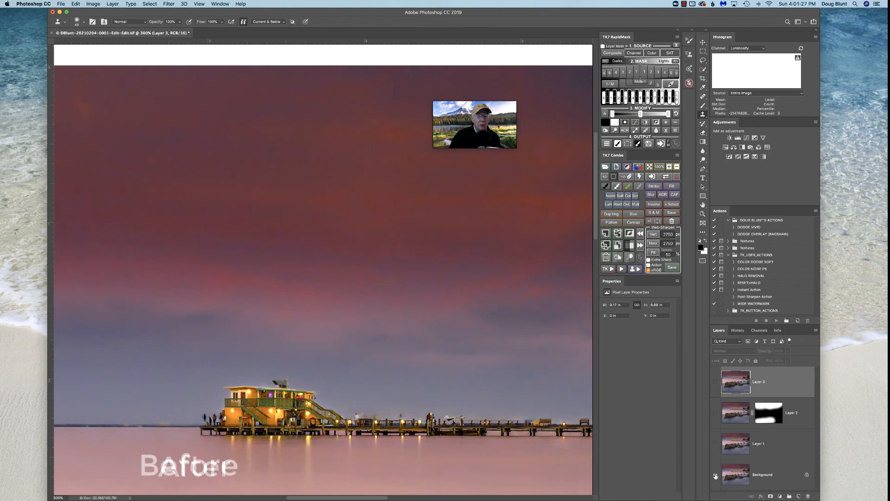
alt+click(715, 475)
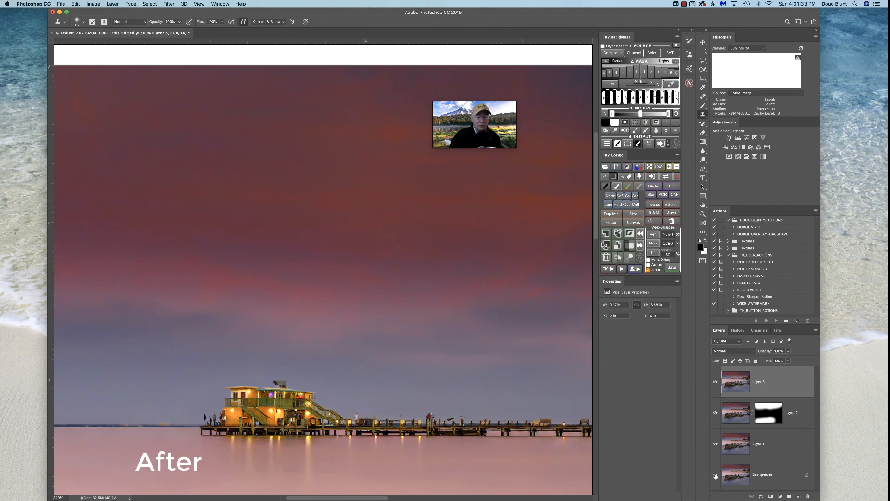
alt+click(716, 475)
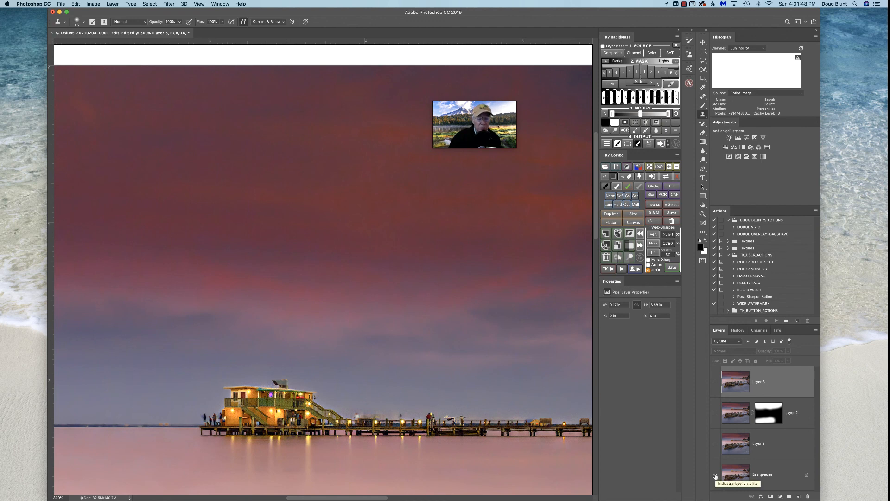
alt+click(715, 476)
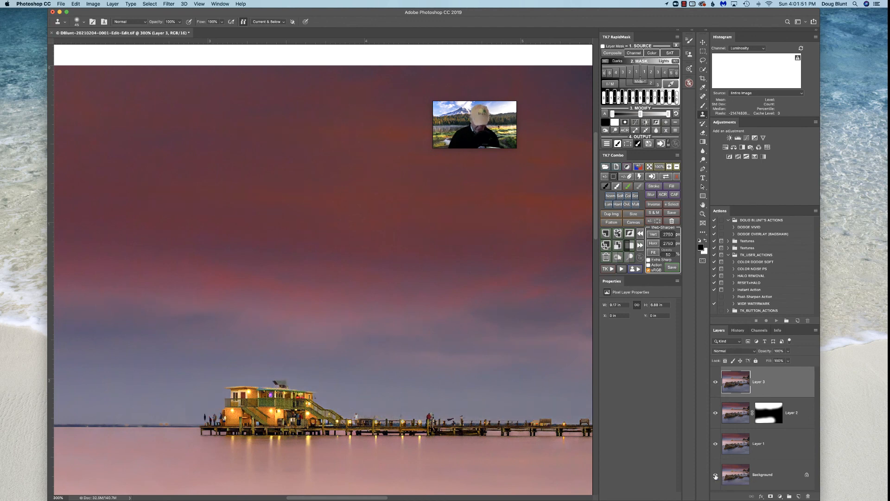
key(super+0)
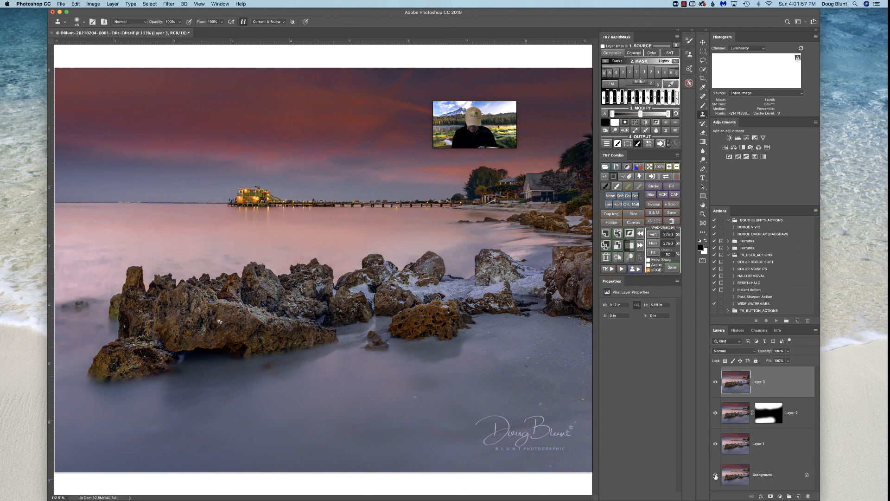
key(super+1)
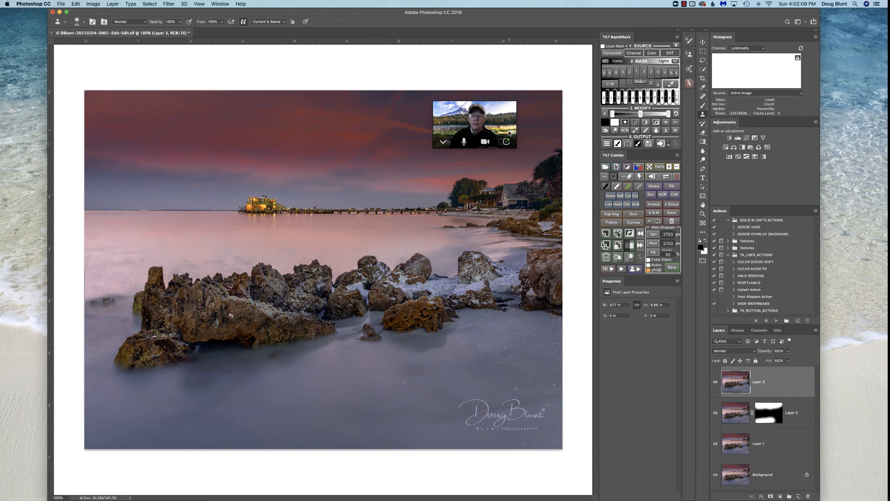
click(507, 141)
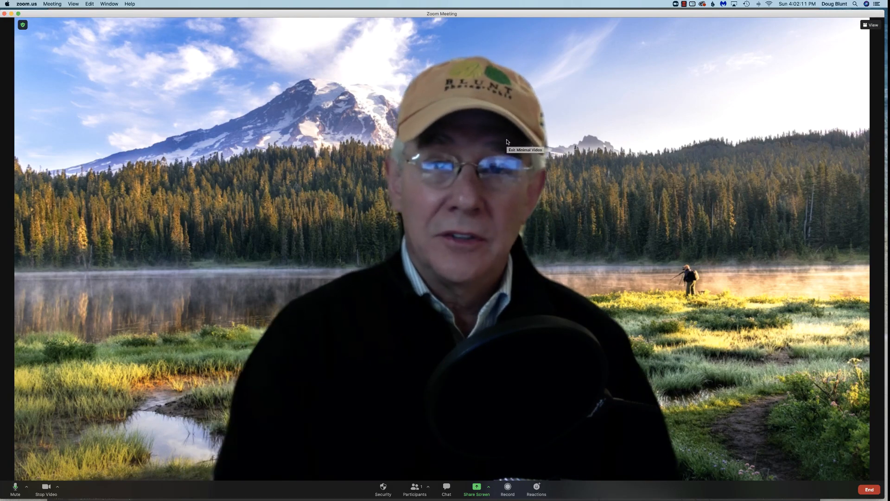